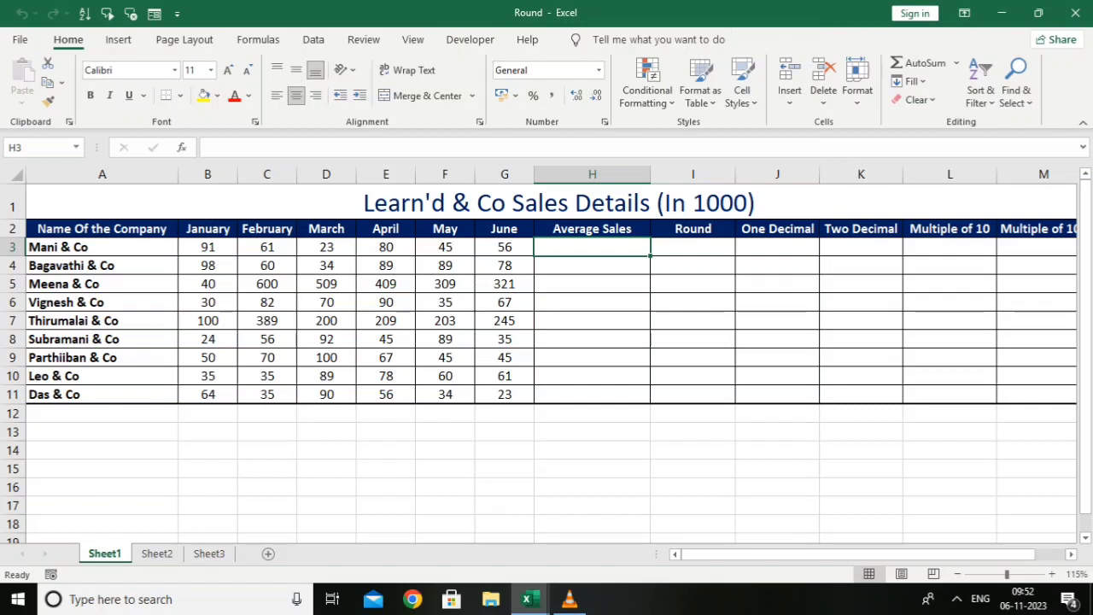
Calculate each company's January-to-June average with =AVERAGE(B3:G3) in H3 and fill the formula down to H11
text(=)
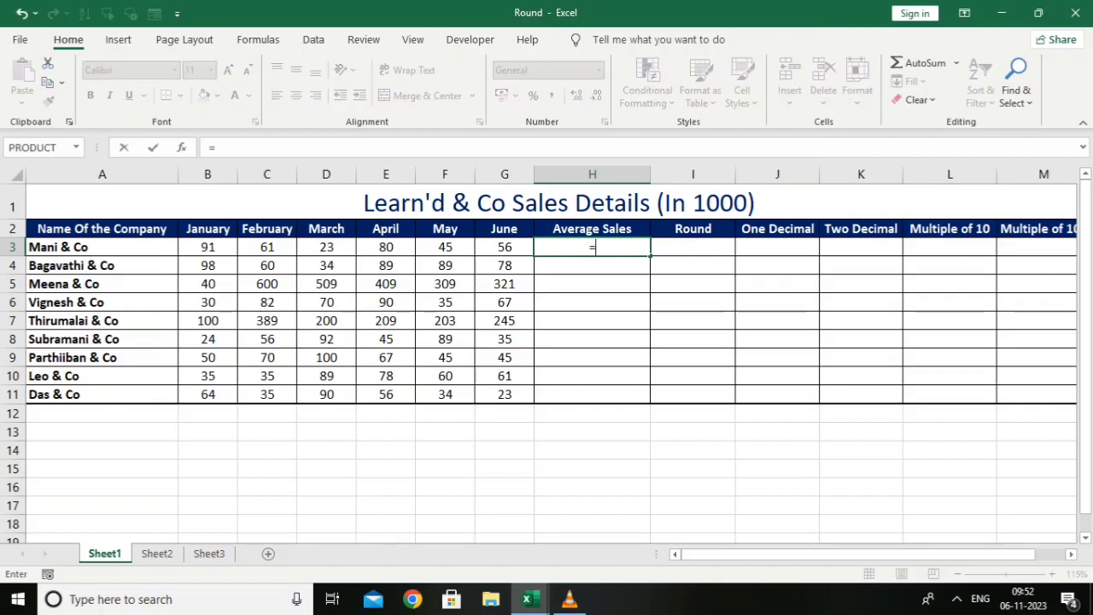
text(AVERAGE()
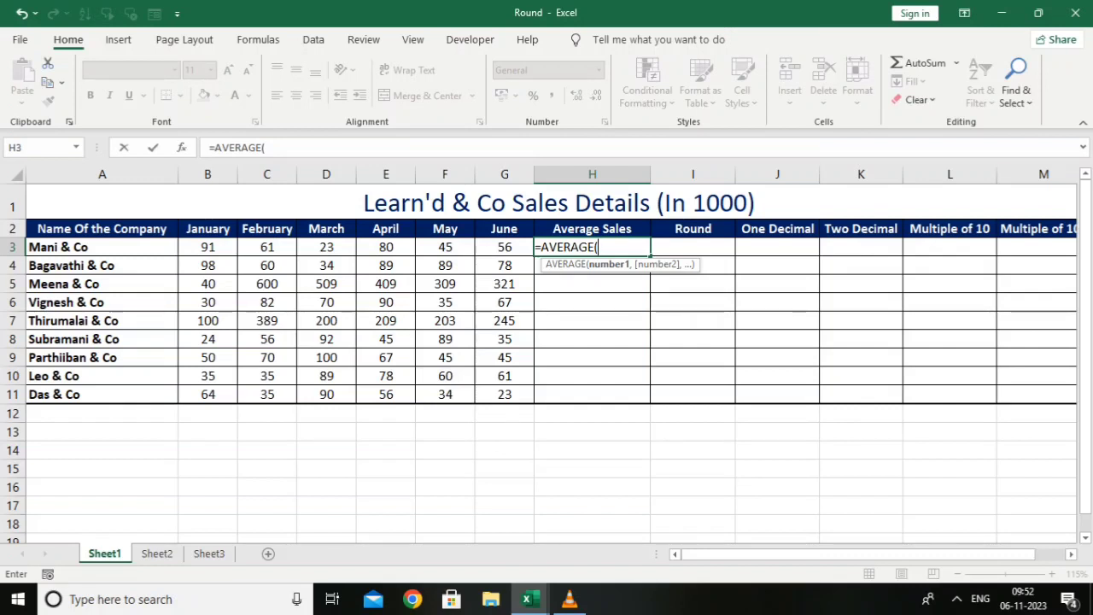
drag(207, 246, 505, 247)
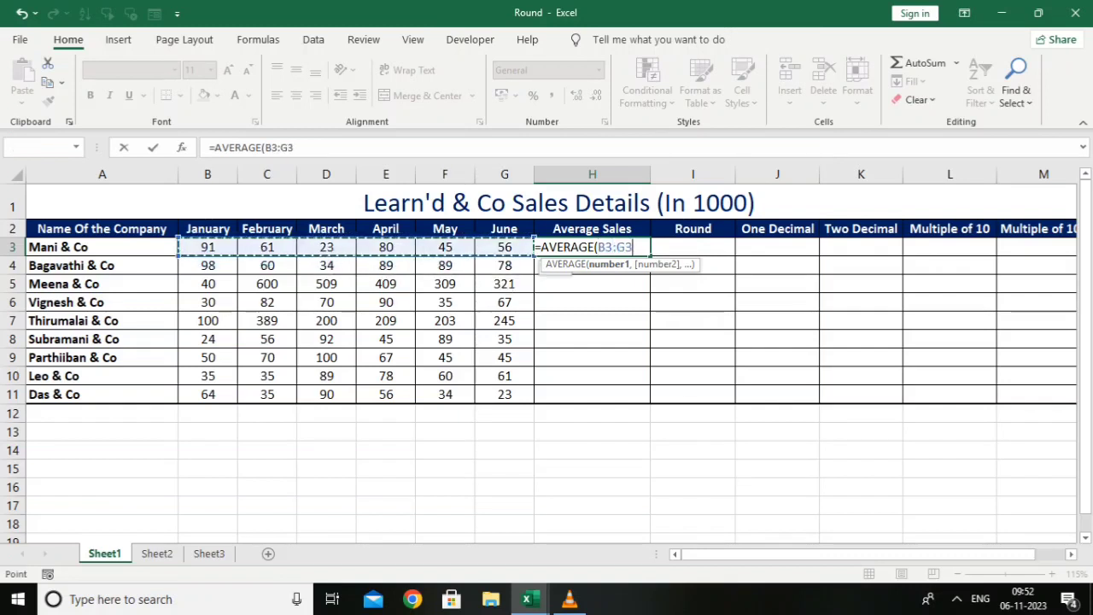
text())
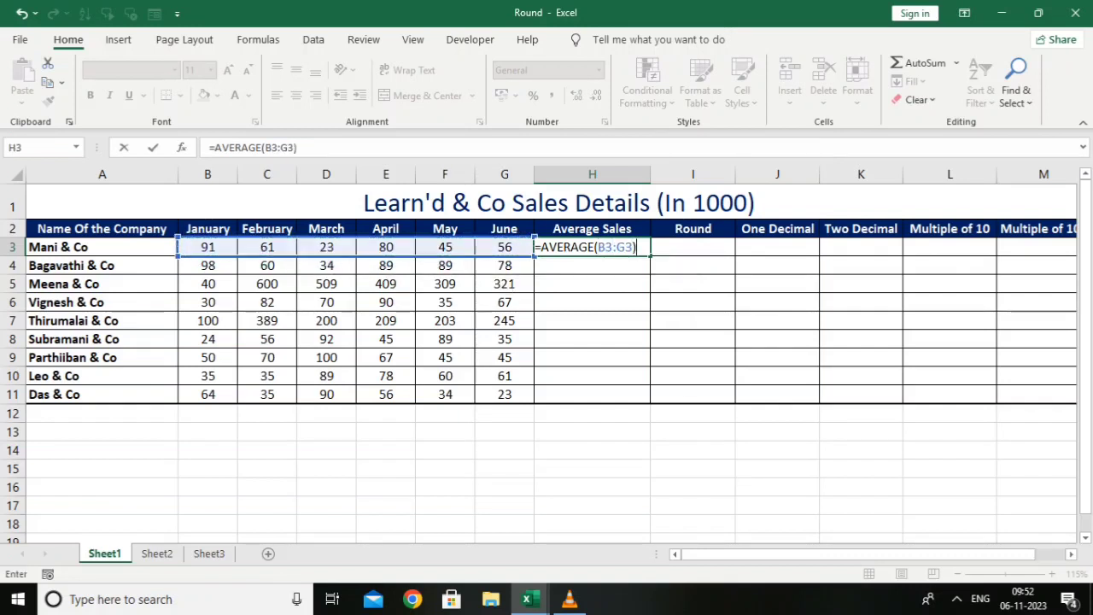
key(Return)
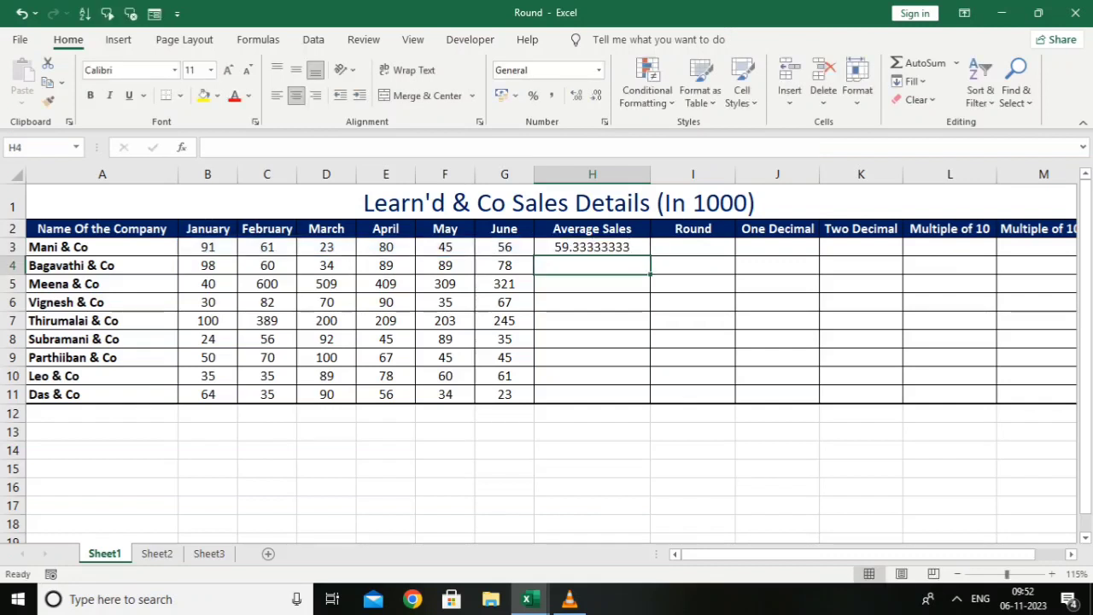
click(592, 246)
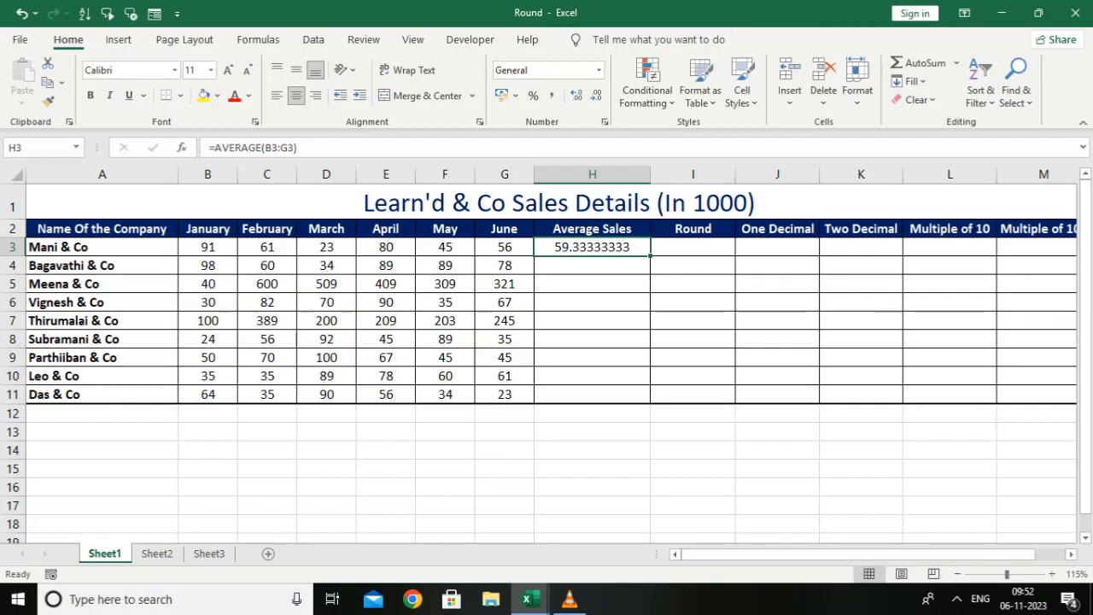
drag(650, 256, 632, 394)
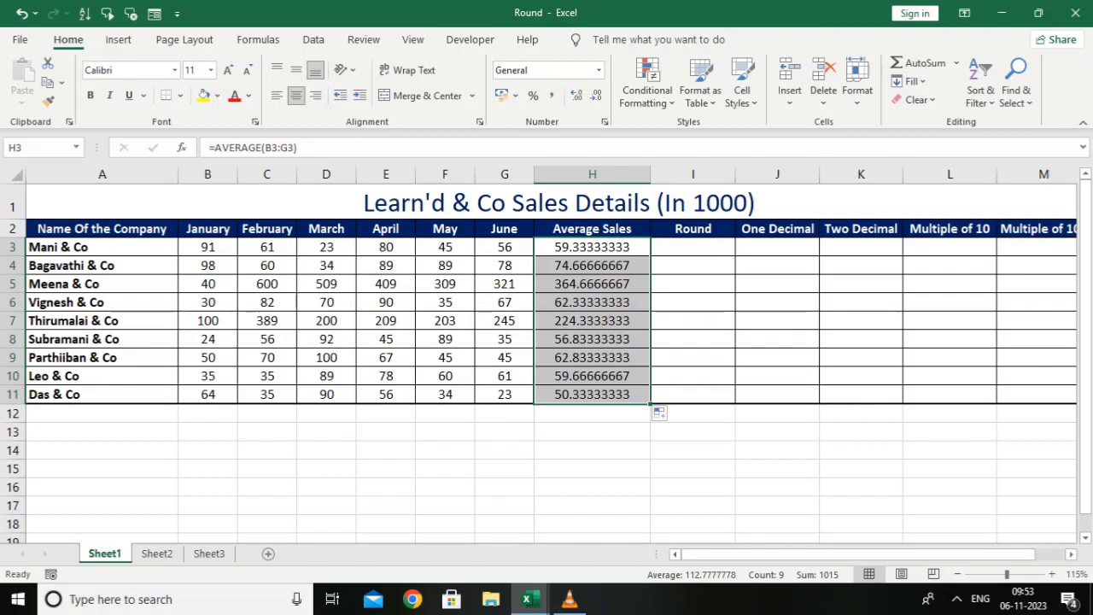
Round the average sales to whole numbers with =ROUND(H3,0) in I3 and fill the formula down to I11
click(692, 247)
text(=)
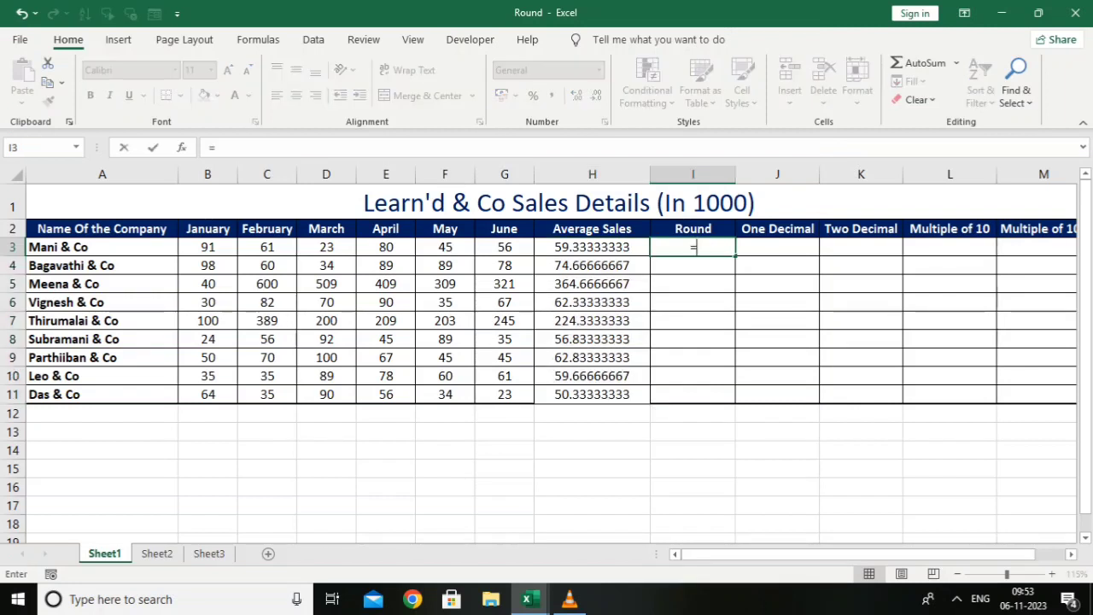
text(rou)
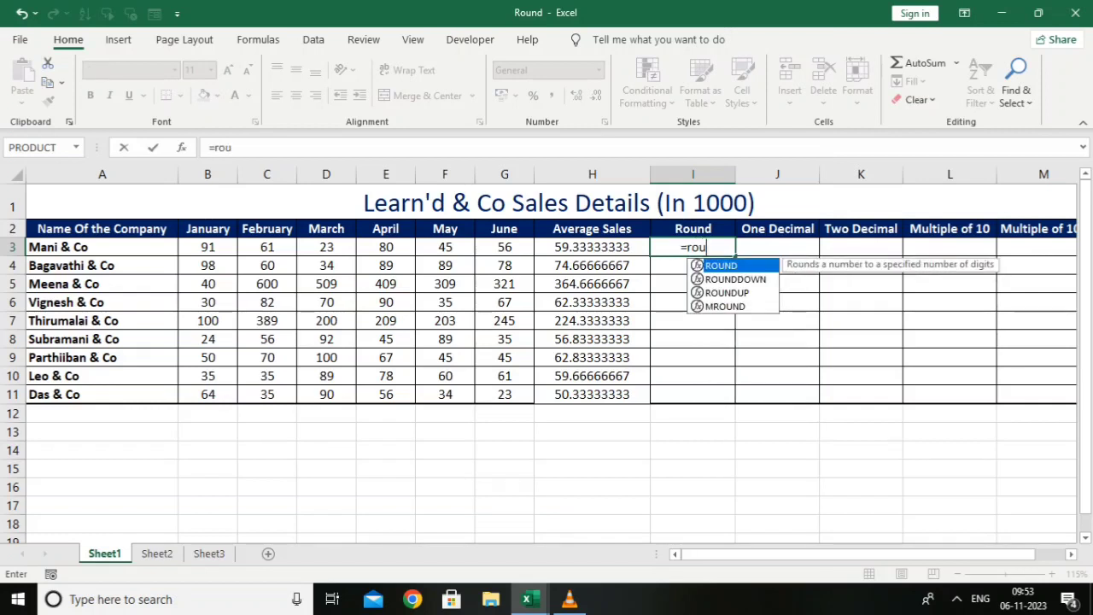
text(nd)
key(Tab)
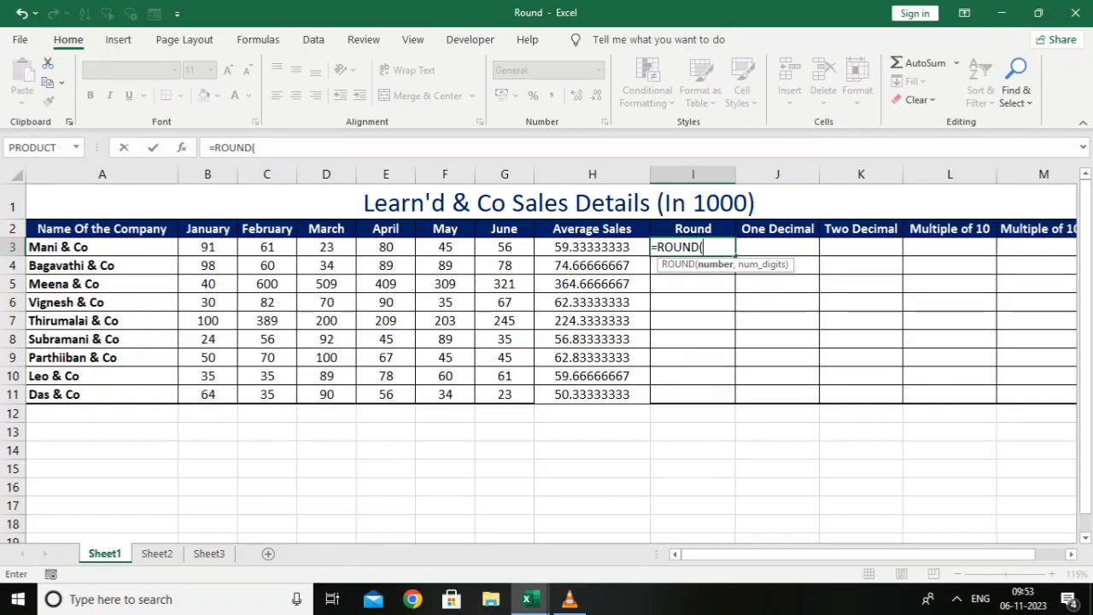
key(Left)
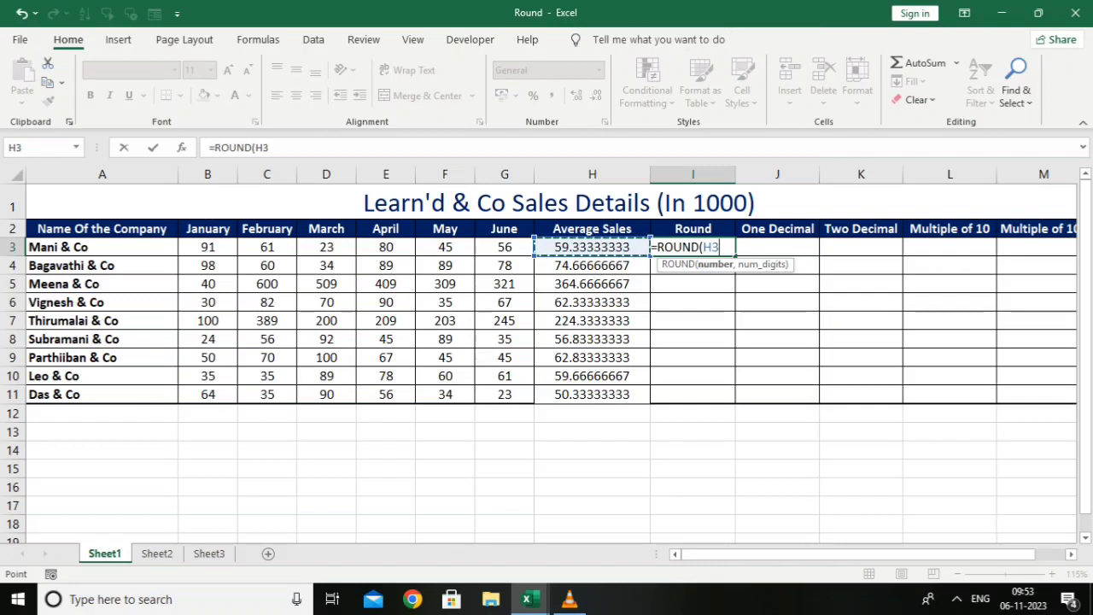
text(,)
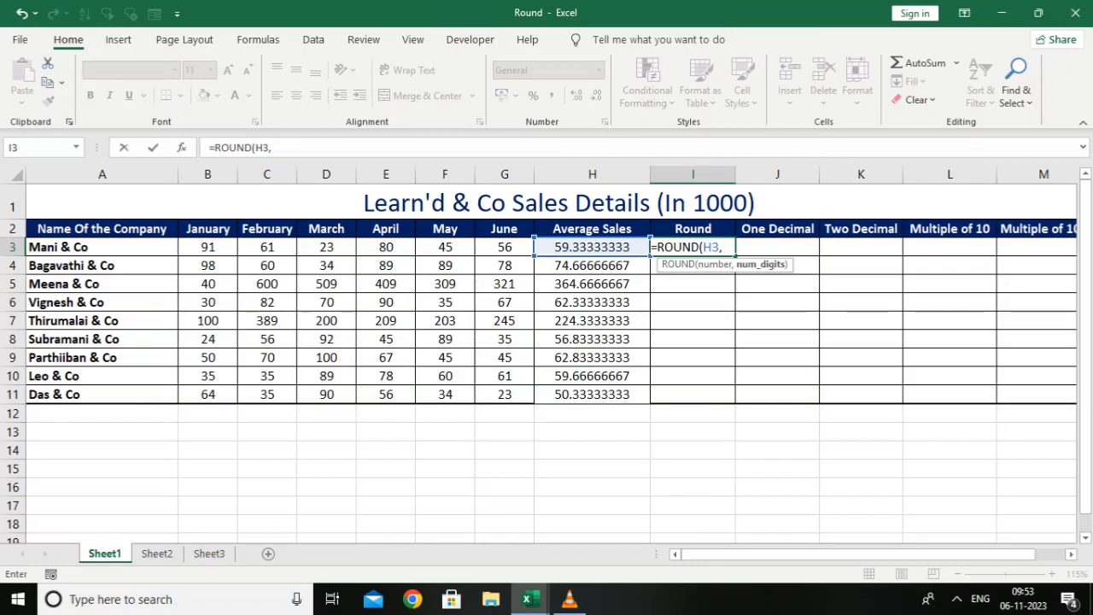
text(0))
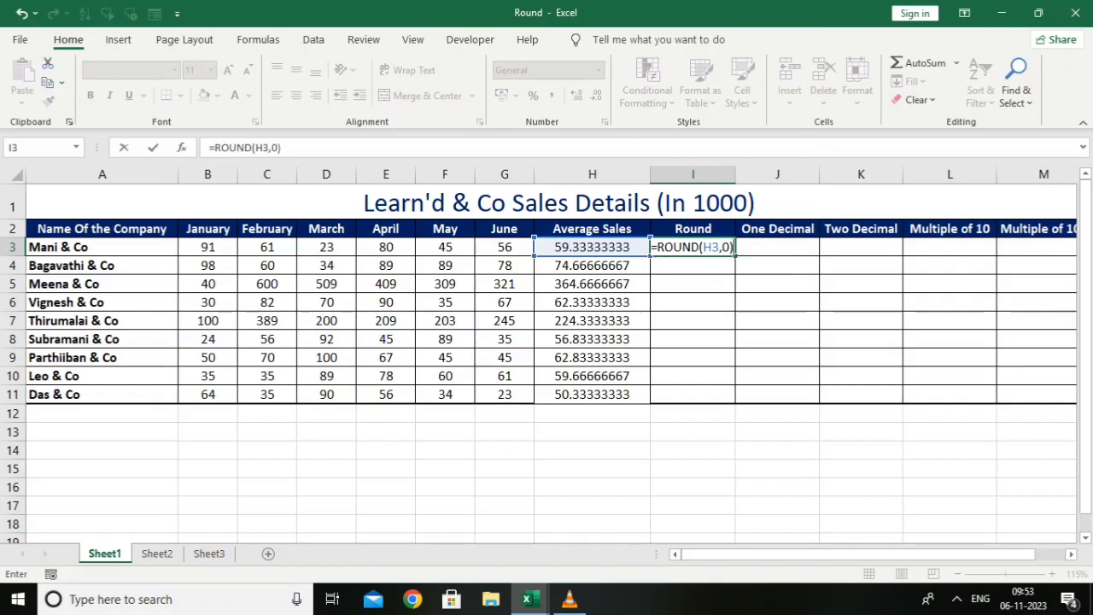
key(Return)
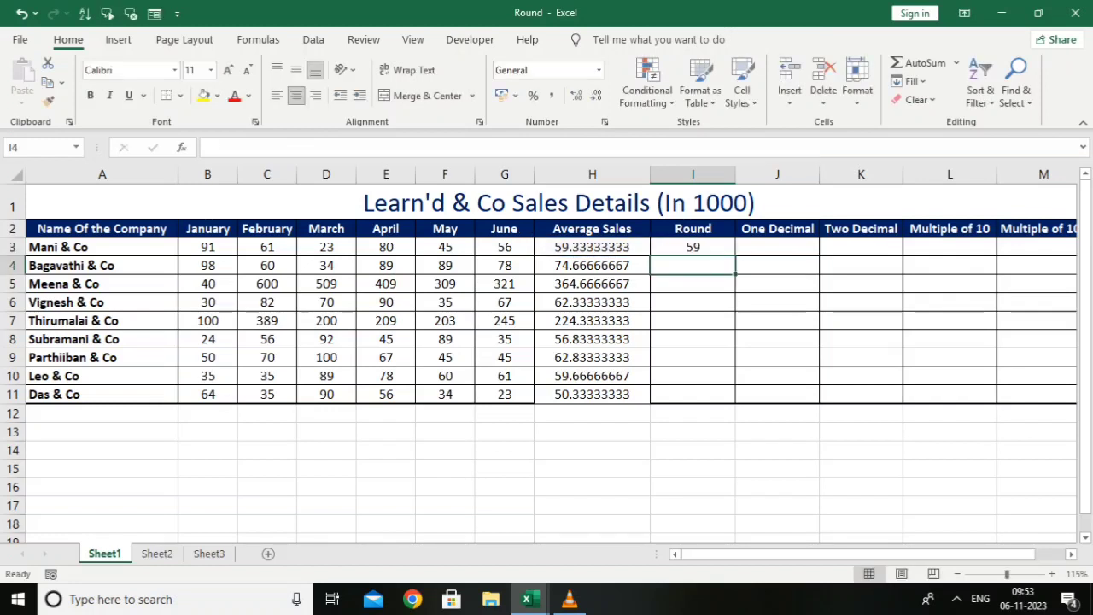
click(693, 247)
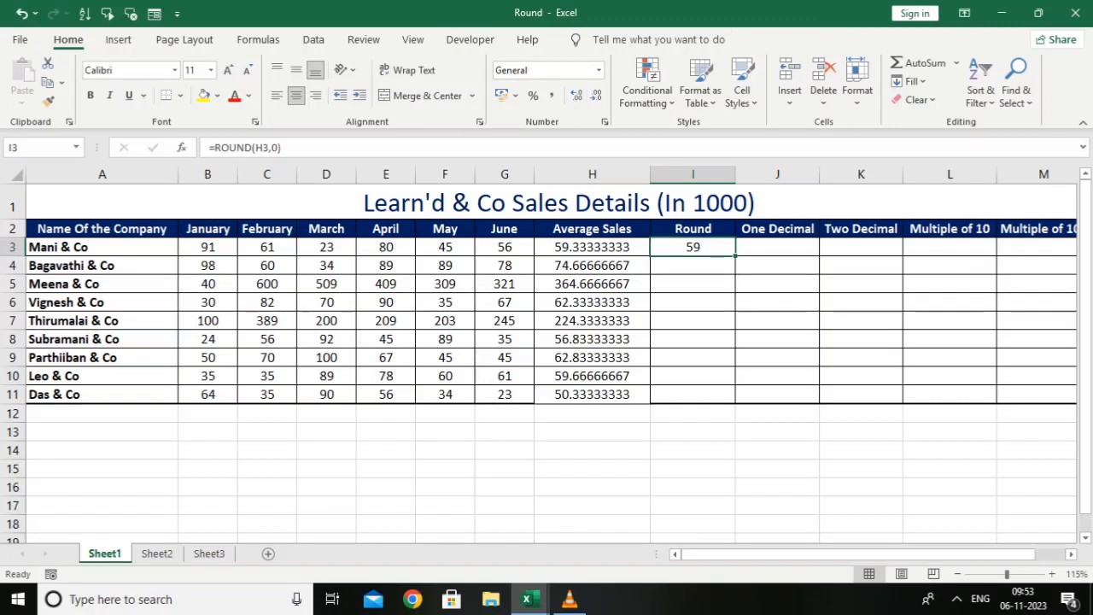
drag(734, 254, 730, 398)
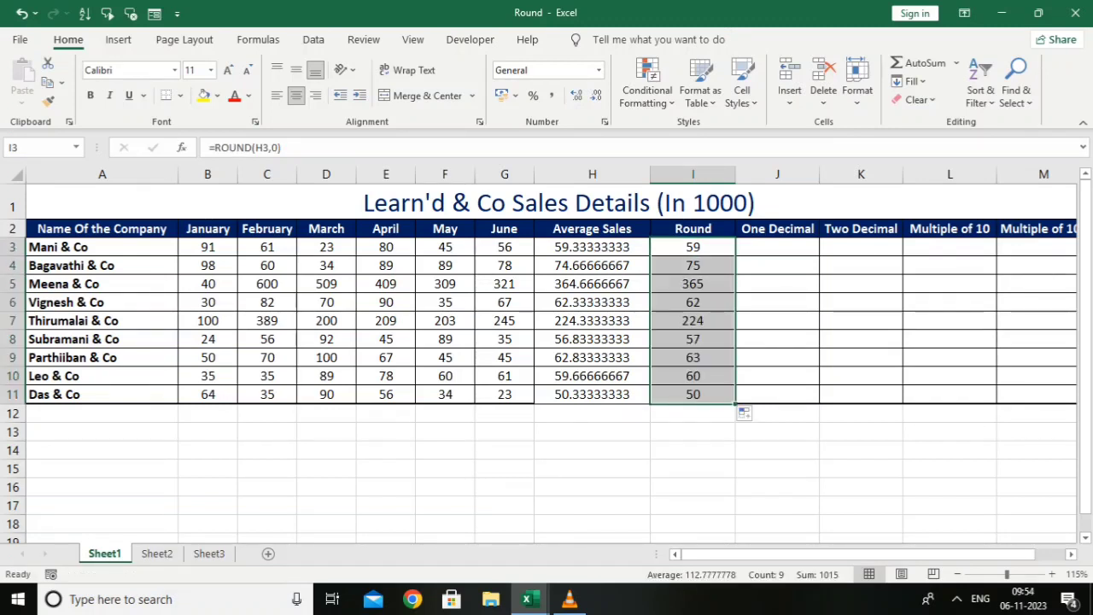
Round the average sales to one decimal with =ROUND(H3,1) in J3 and fill the formula down to J11
click(777, 247)
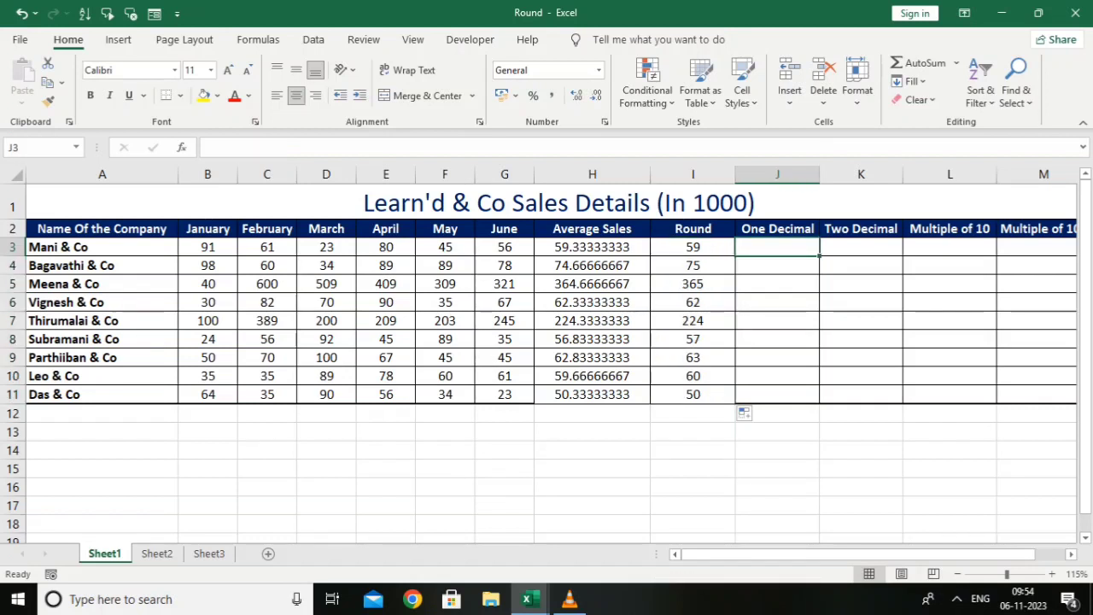
text(=)
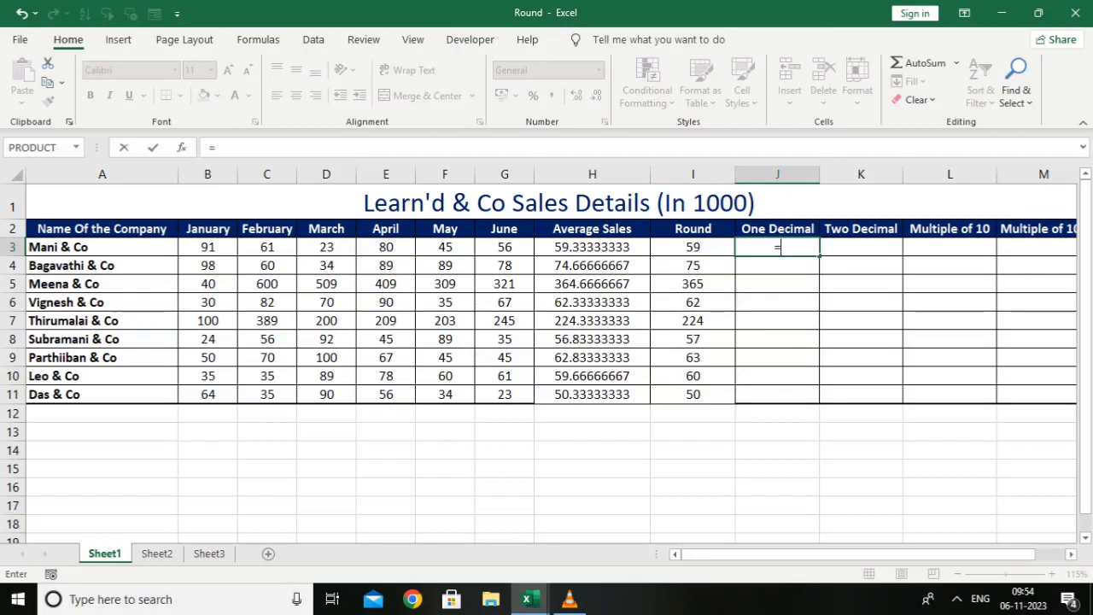
text(round)
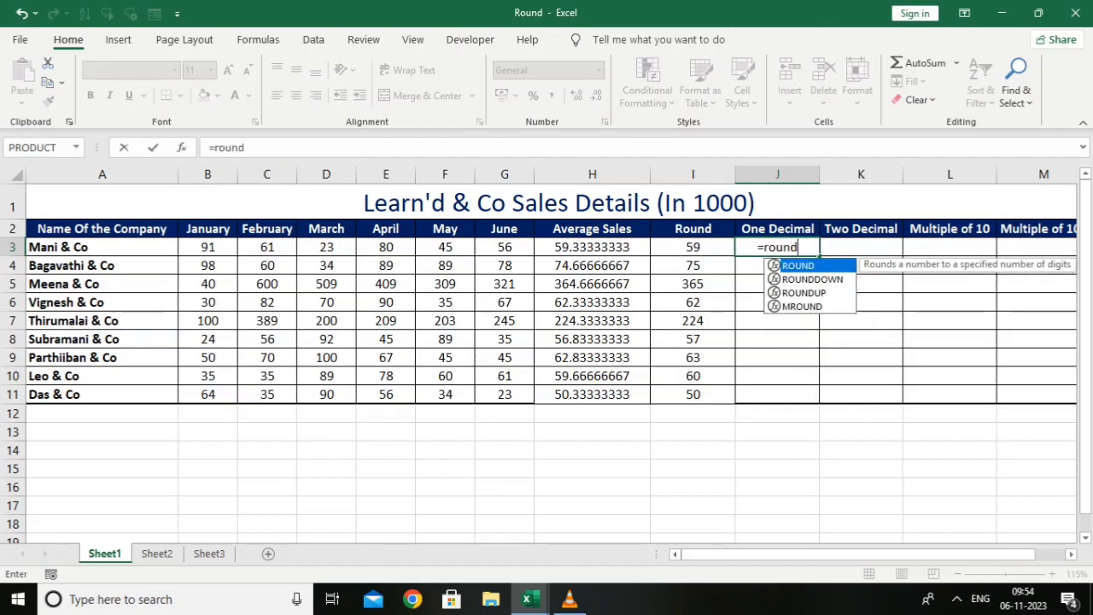
key(Tab)
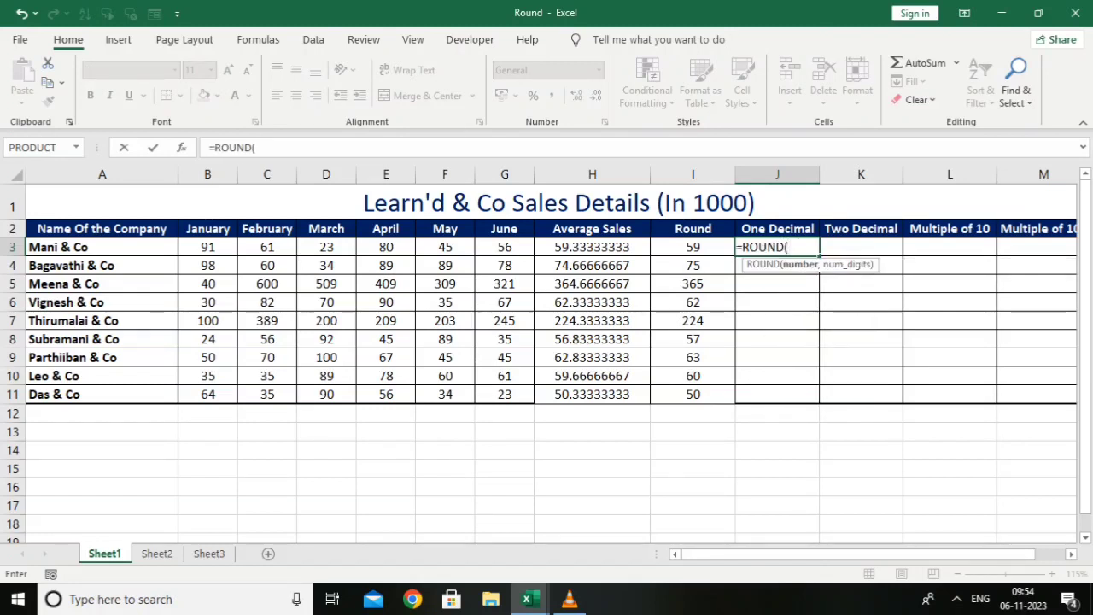
click(592, 247)
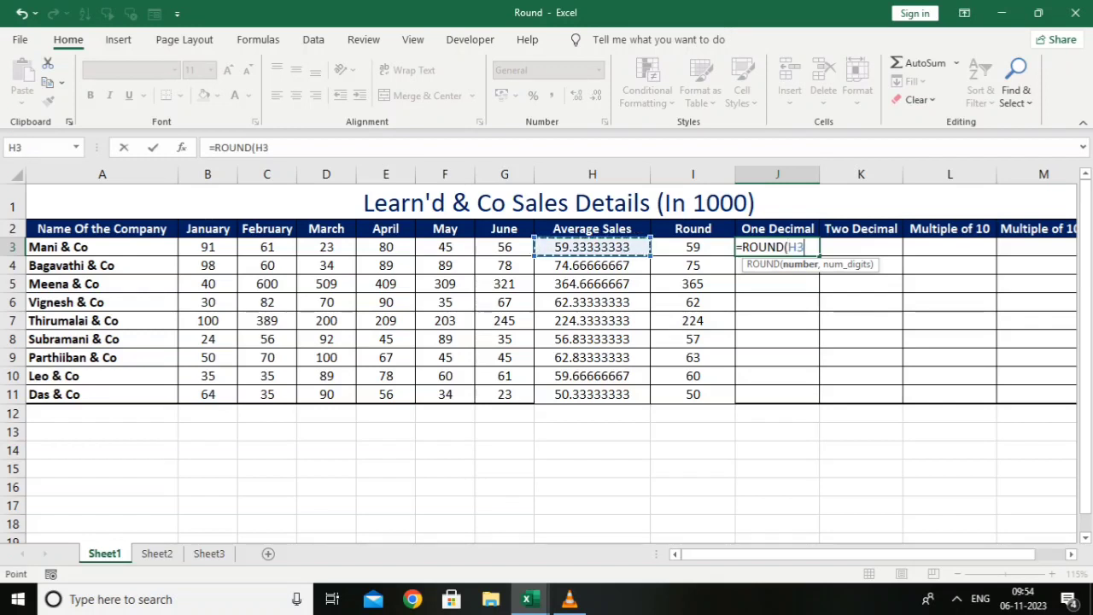
text(,)
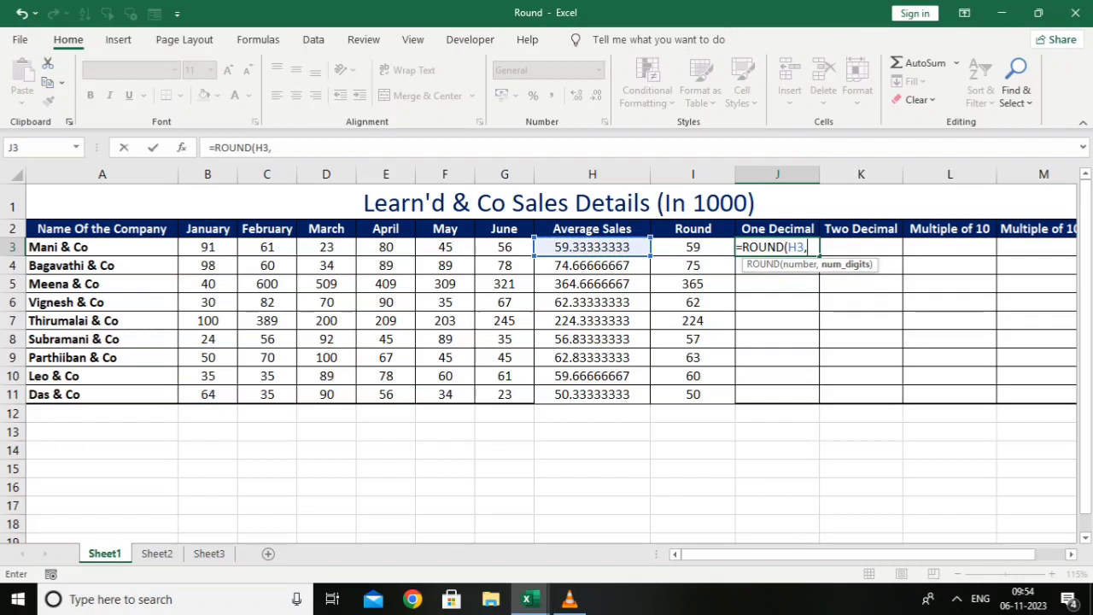
text(1))
key(Return)
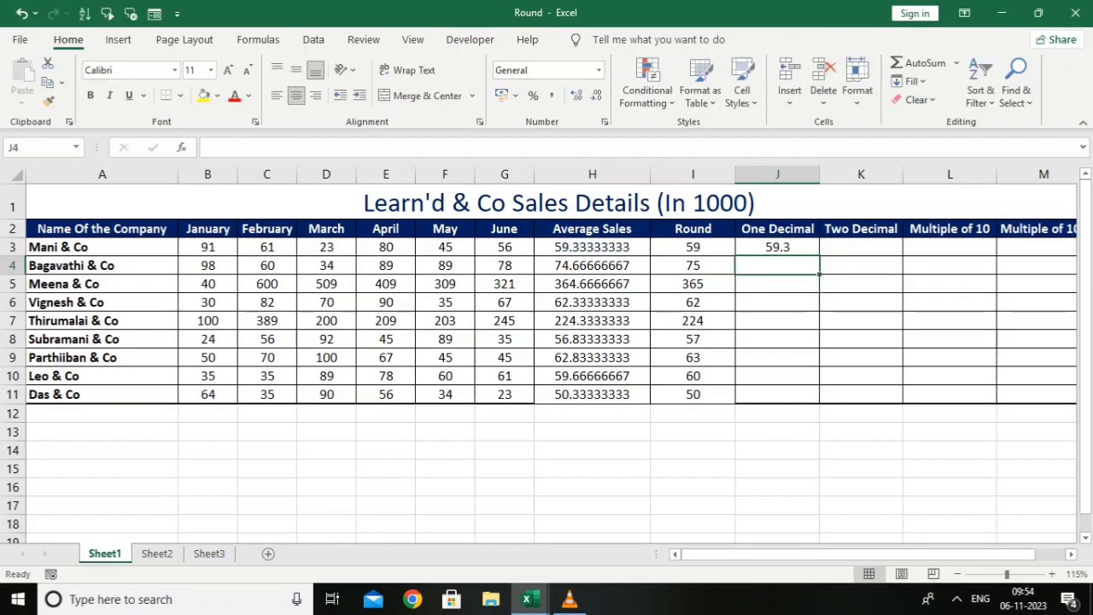
click(777, 247)
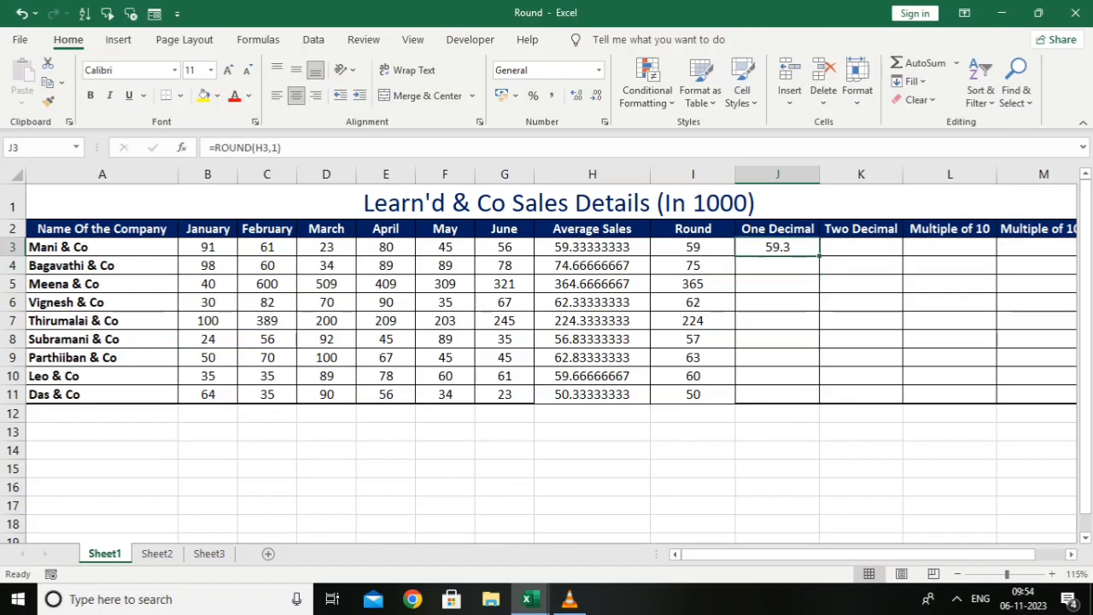
drag(819, 256, 794, 396)
Round the average sales to two decimals with =ROUND(H3,2) in K3 and fill the formula down to K11
click(861, 247)
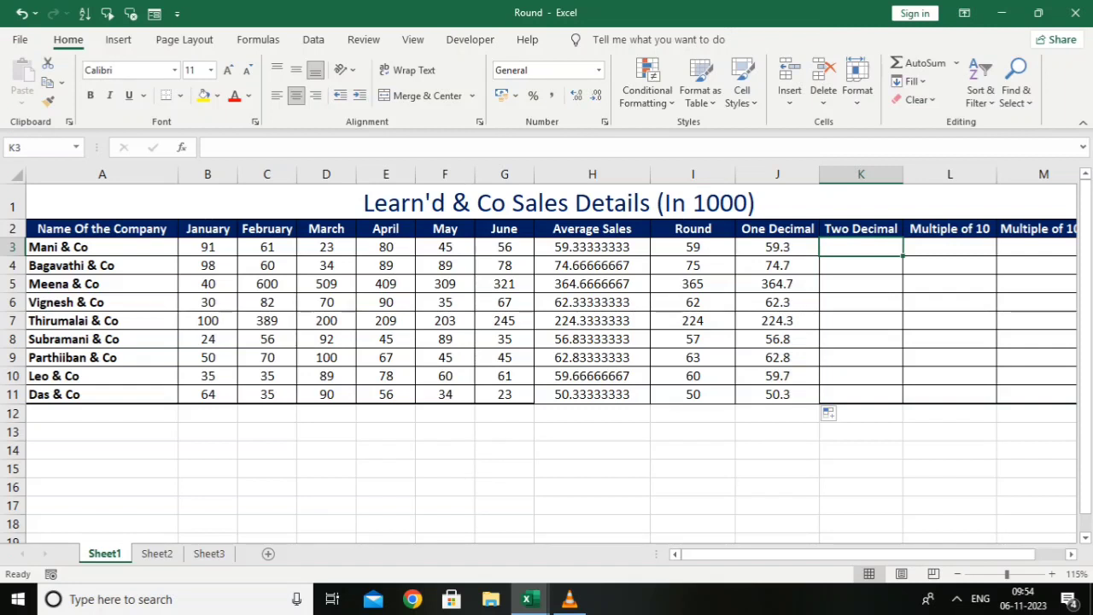
text(=r)
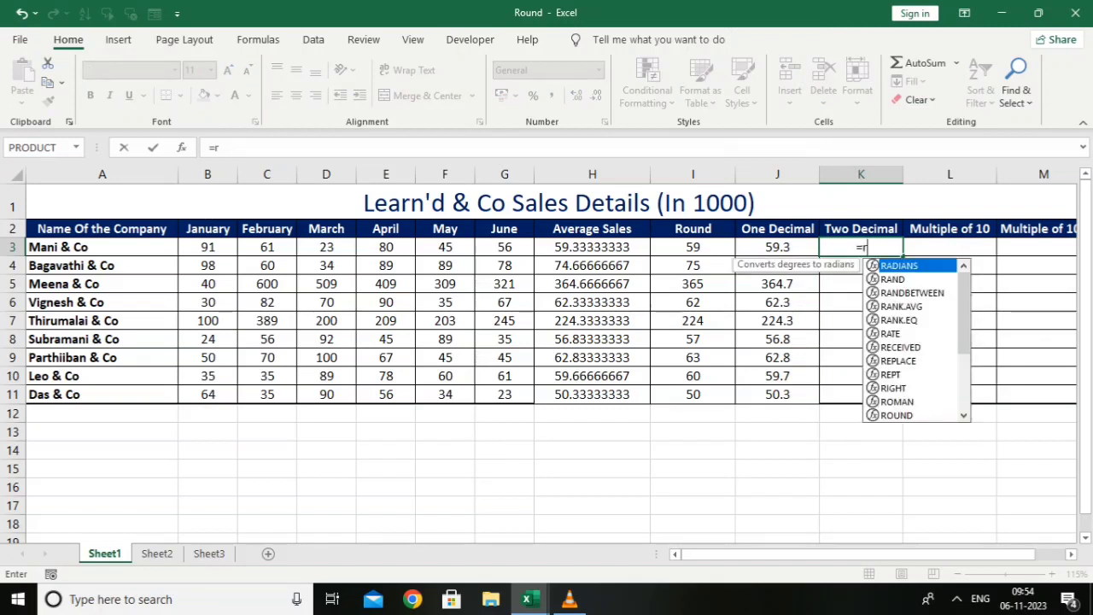
text(ound)
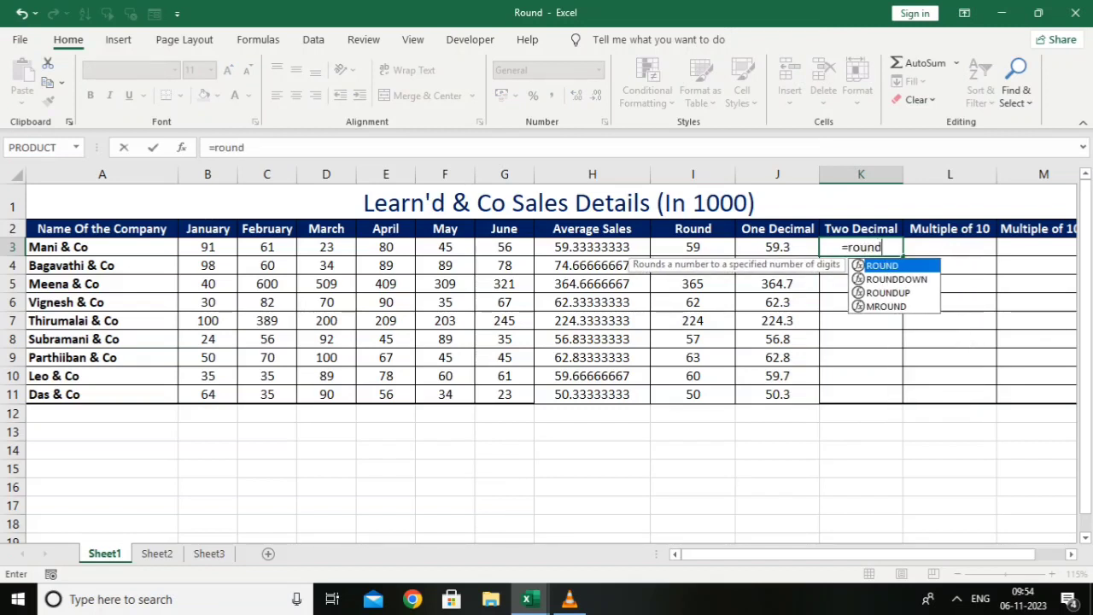
key(Tab)
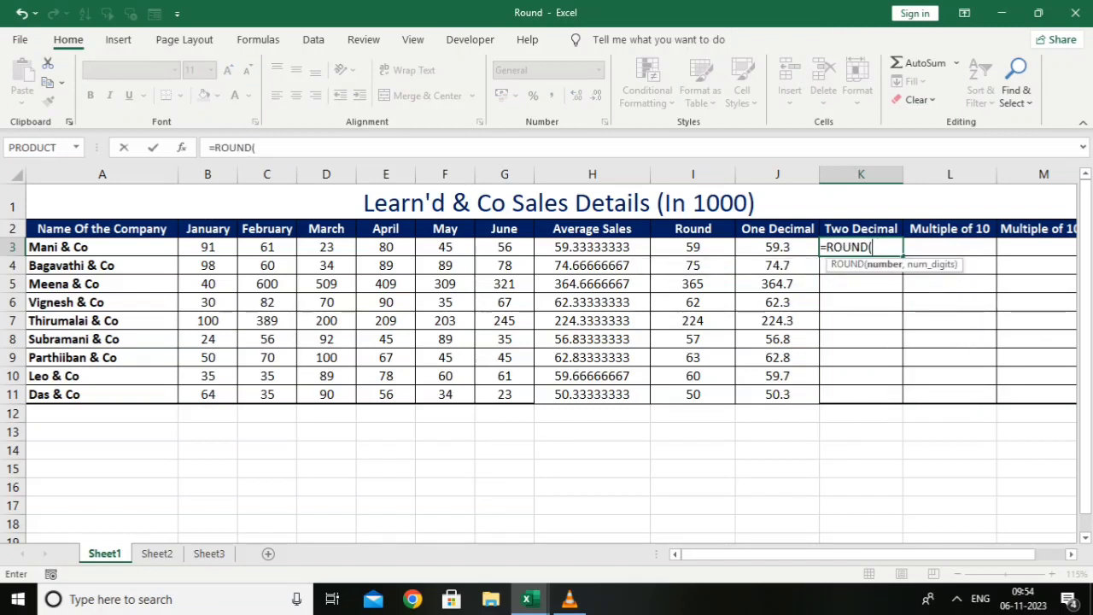
click(592, 247)
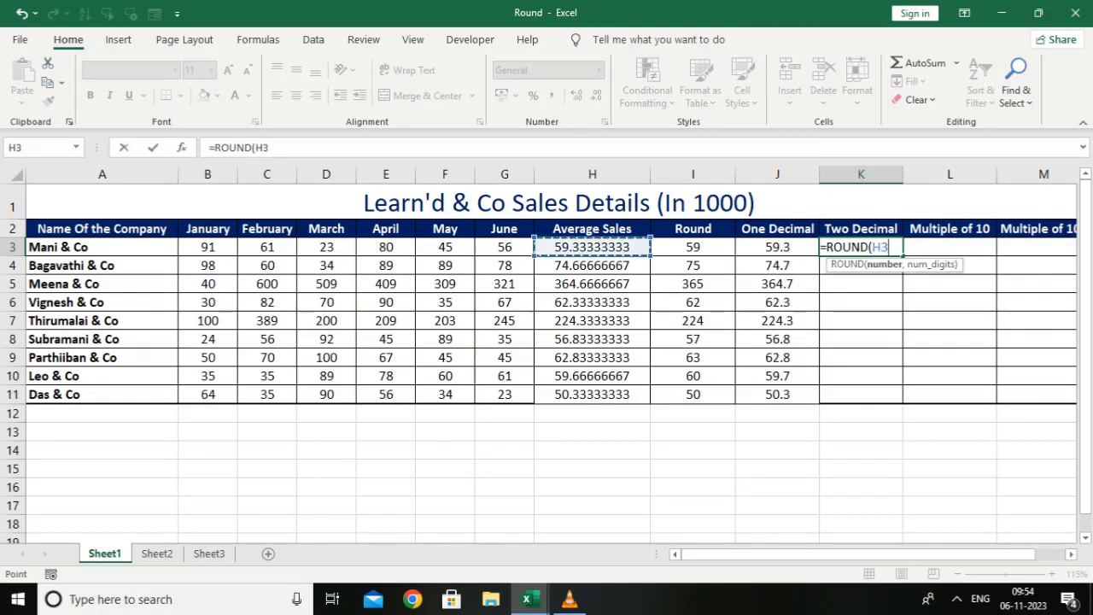
text(,2)
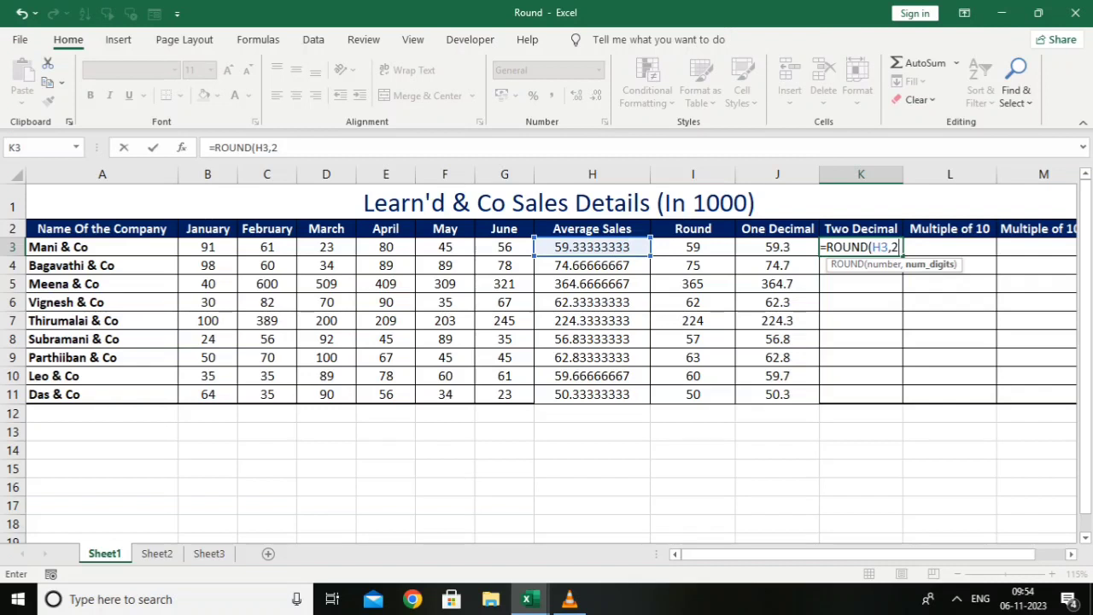
text())
key(Return)
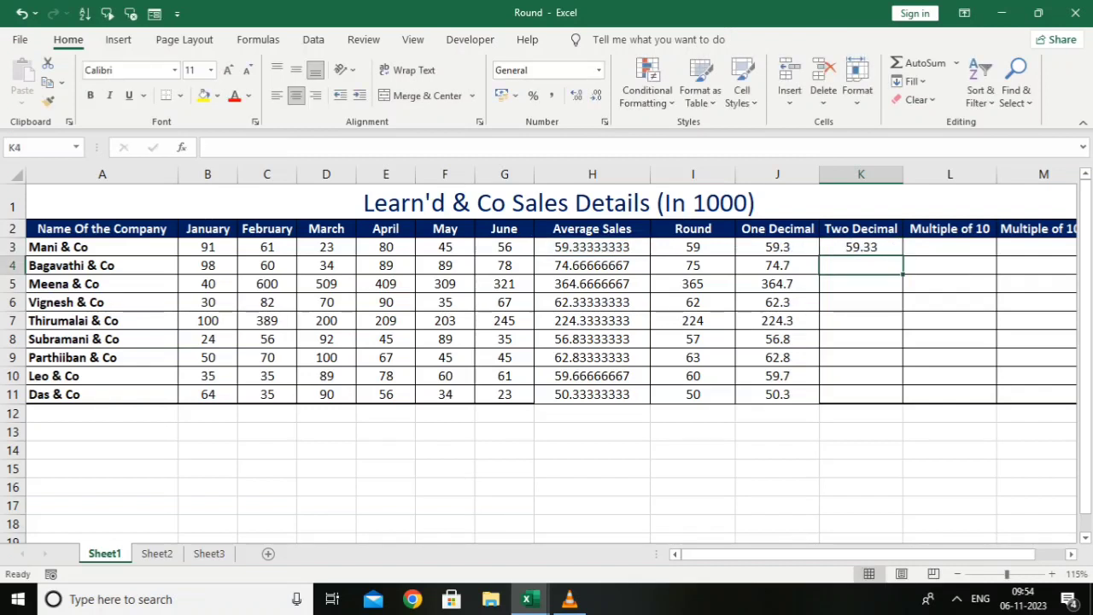
click(861, 246)
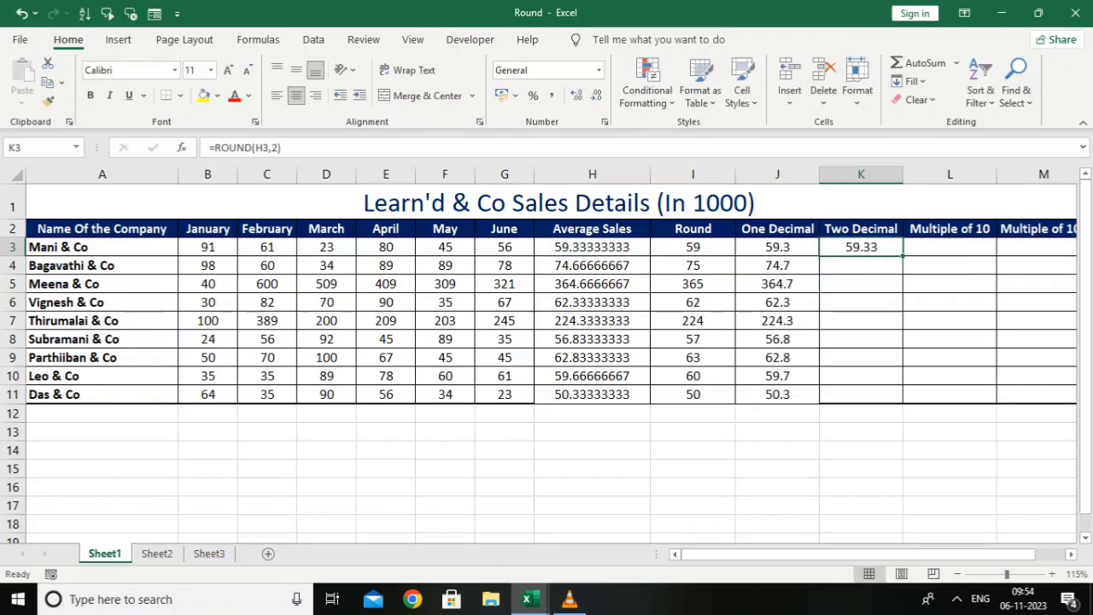
drag(903, 255, 888, 395)
Round the average sales to multiples of 10 with =ROUND(H3,-1) in L3 and fill the formula down to L11
key(Right)
key(Right)
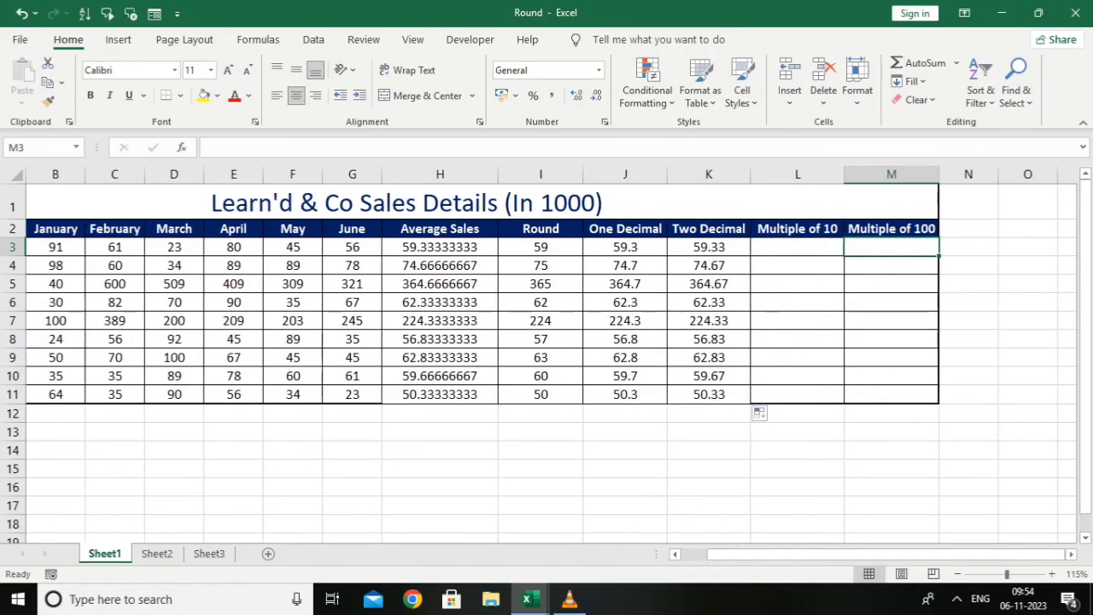
key(Left)
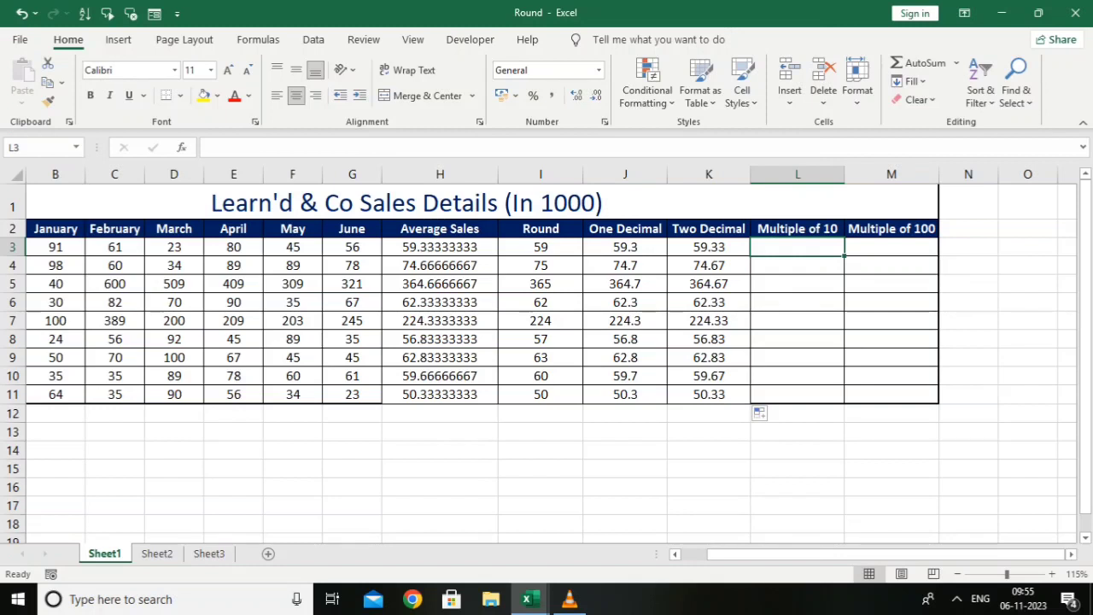
text(=)
text(round)
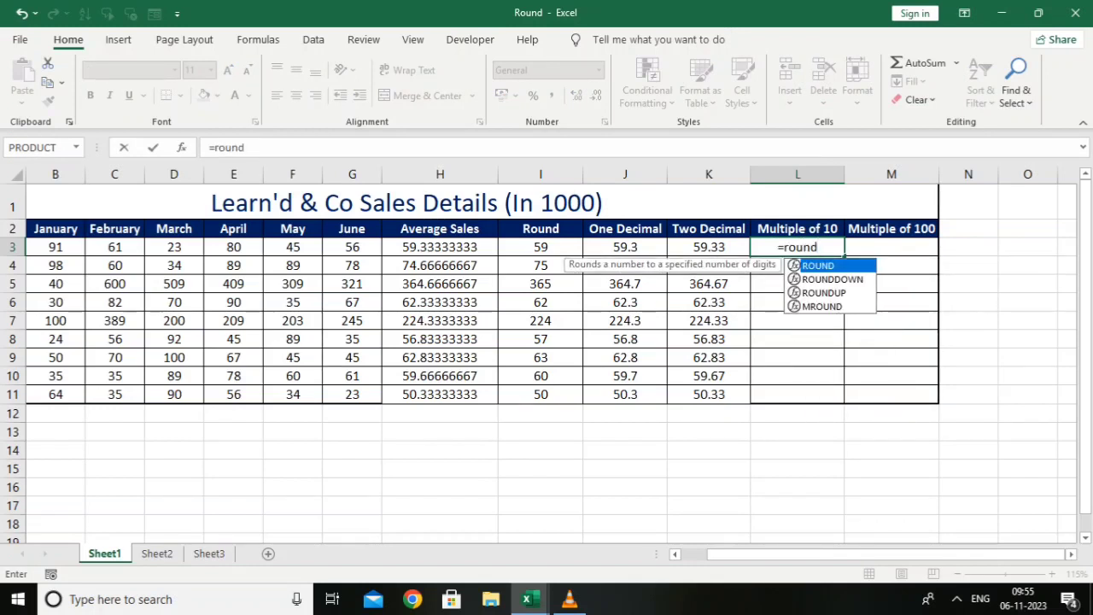
key(Tab)
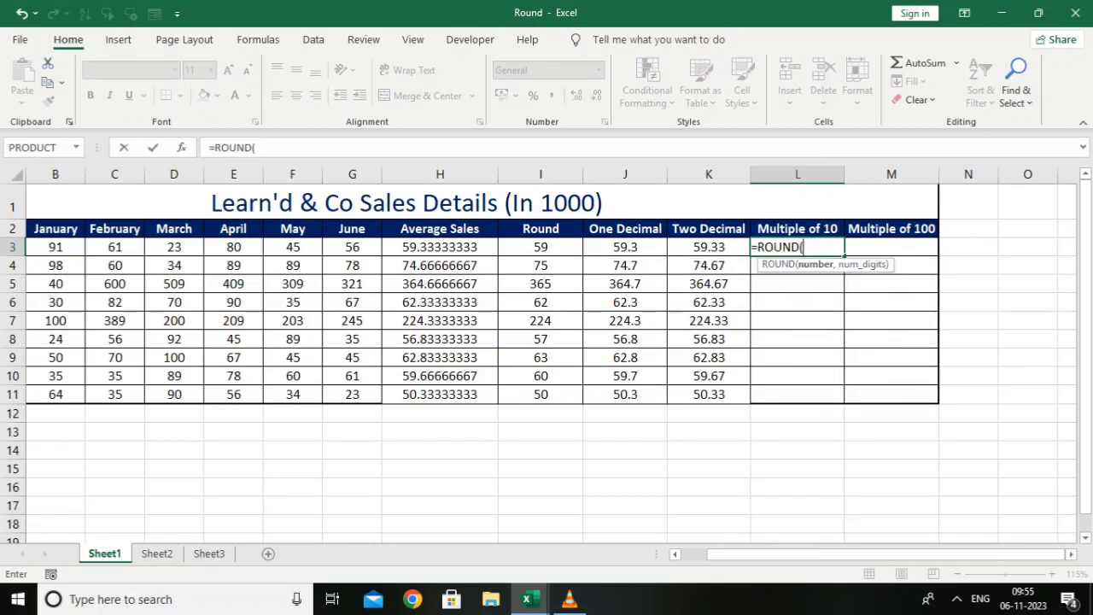
click(440, 247)
text(,)
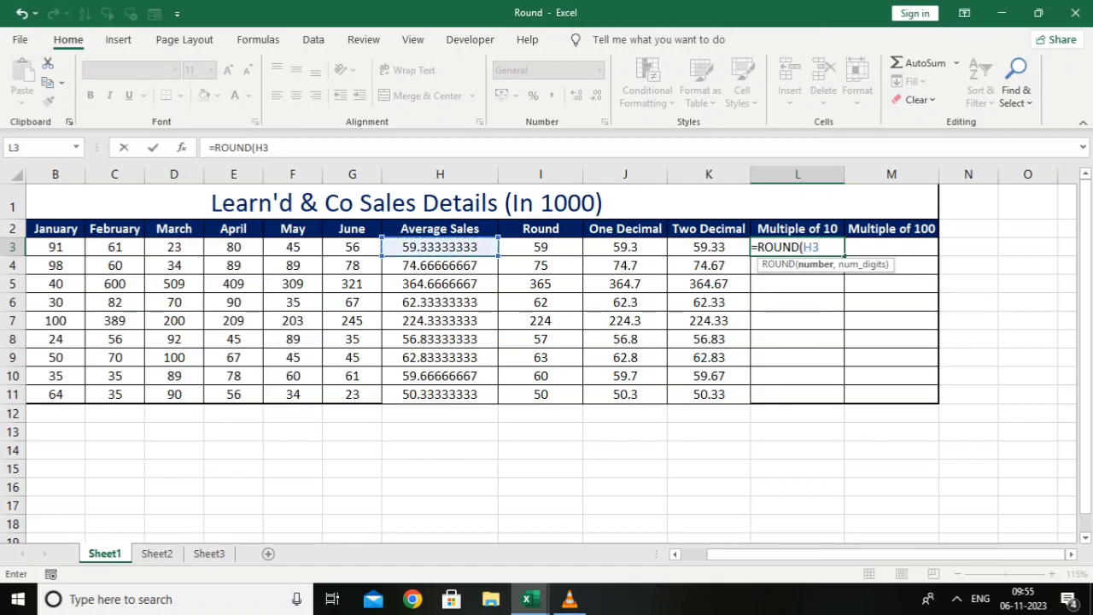
text(-)
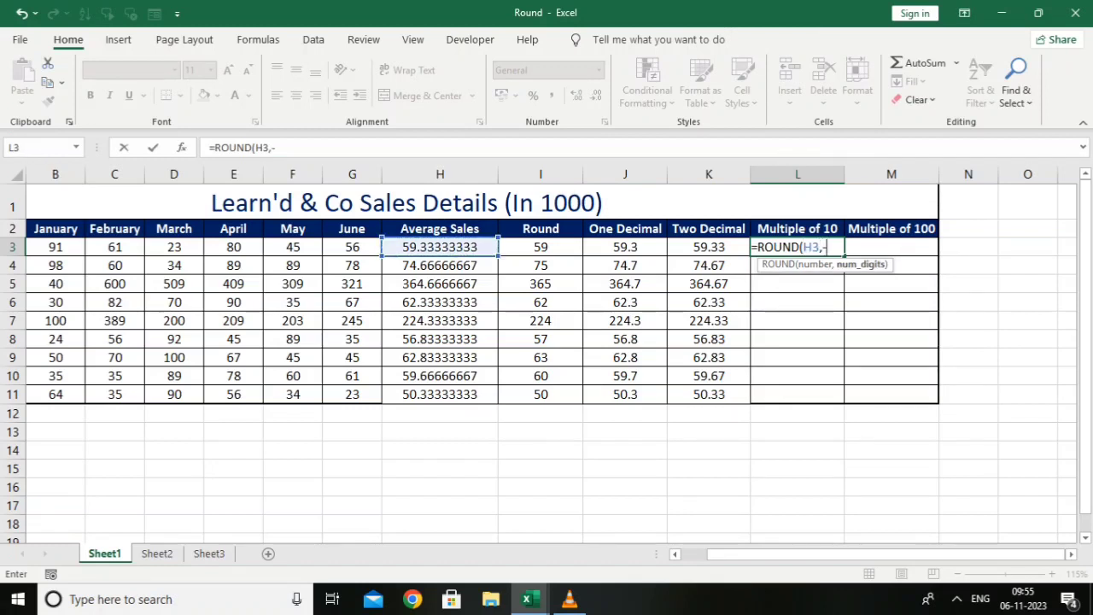
text(1))
key(Return)
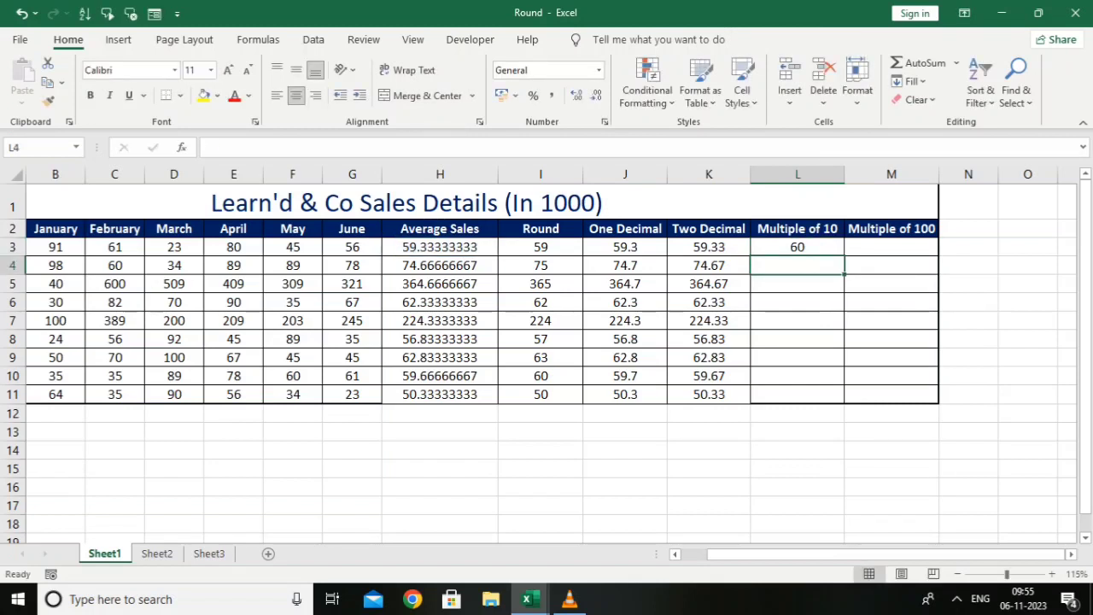
click(797, 247)
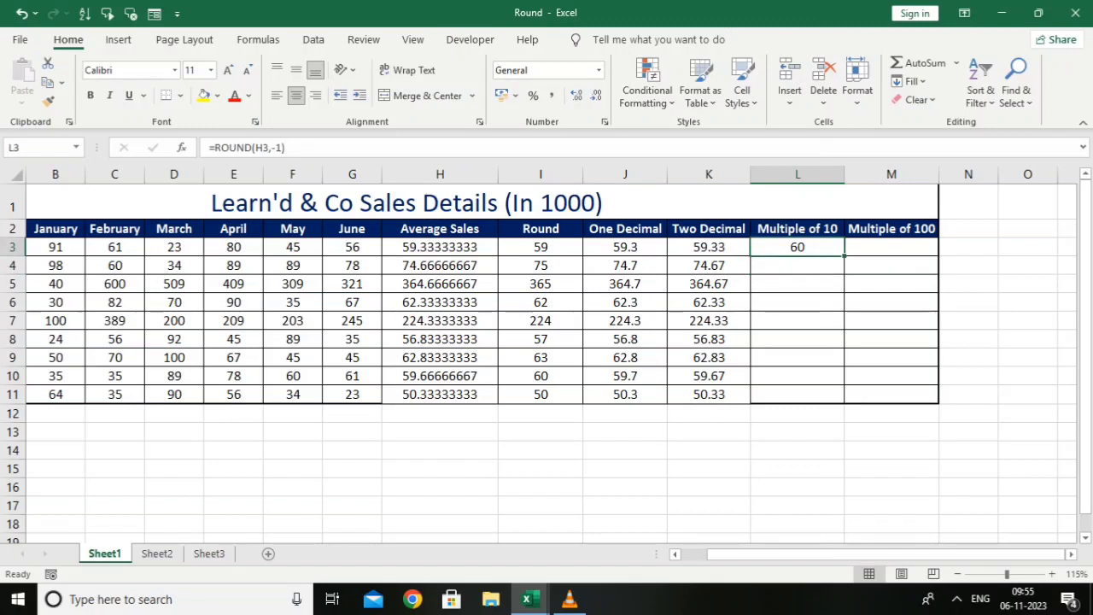
drag(844, 256, 842, 394)
Round the average sales to multiples of 100 with =ROUND(H3,-2) in M3 and fill the formula down to M11
click(892, 247)
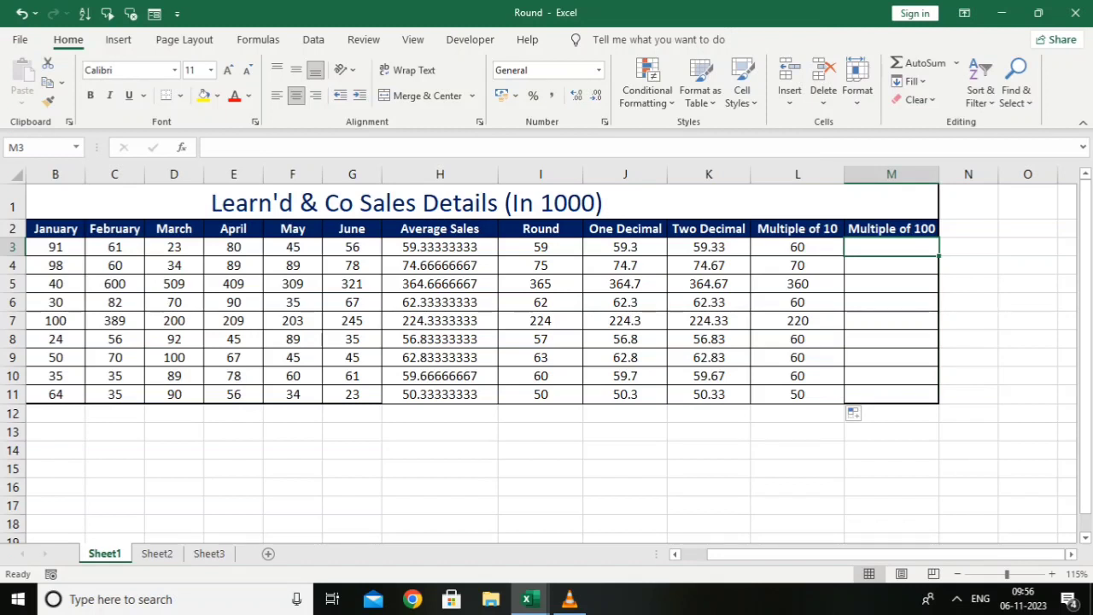
text(=r)
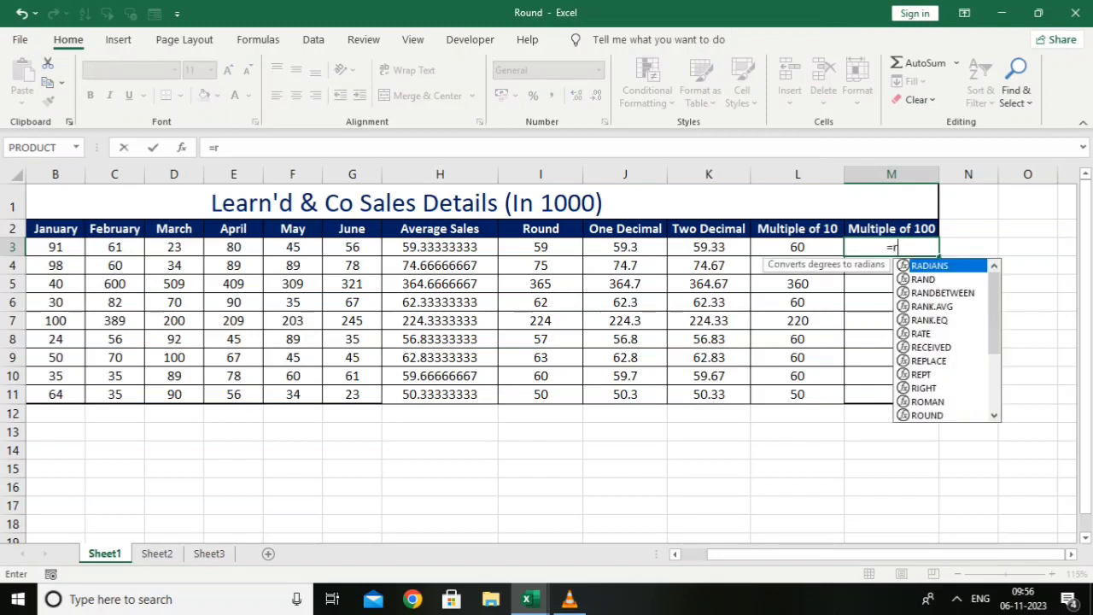
text(ound)
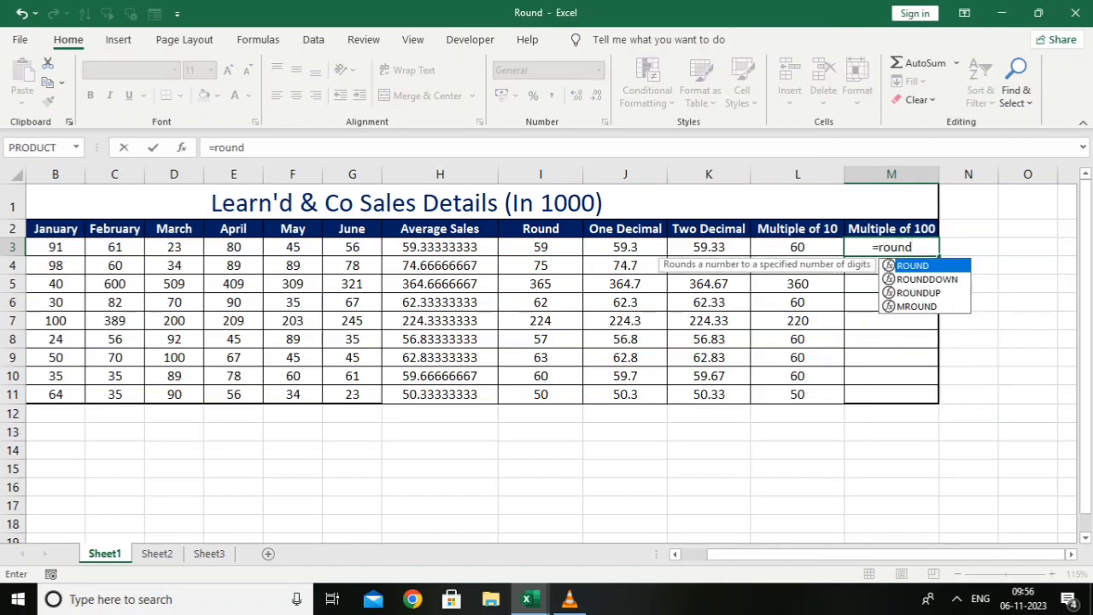
text(()
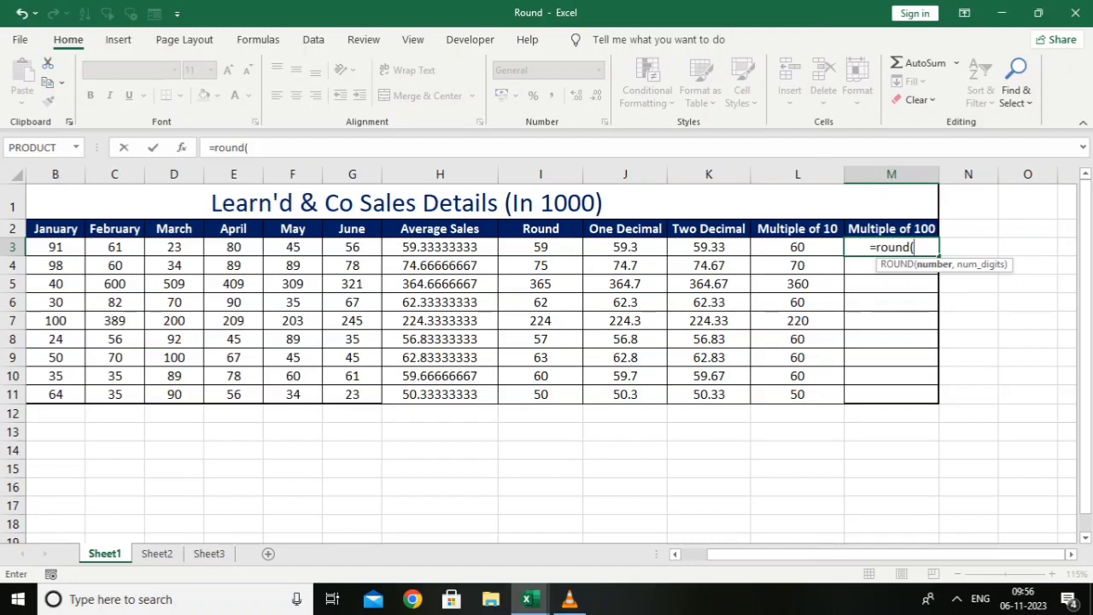
click(440, 247)
text(,)
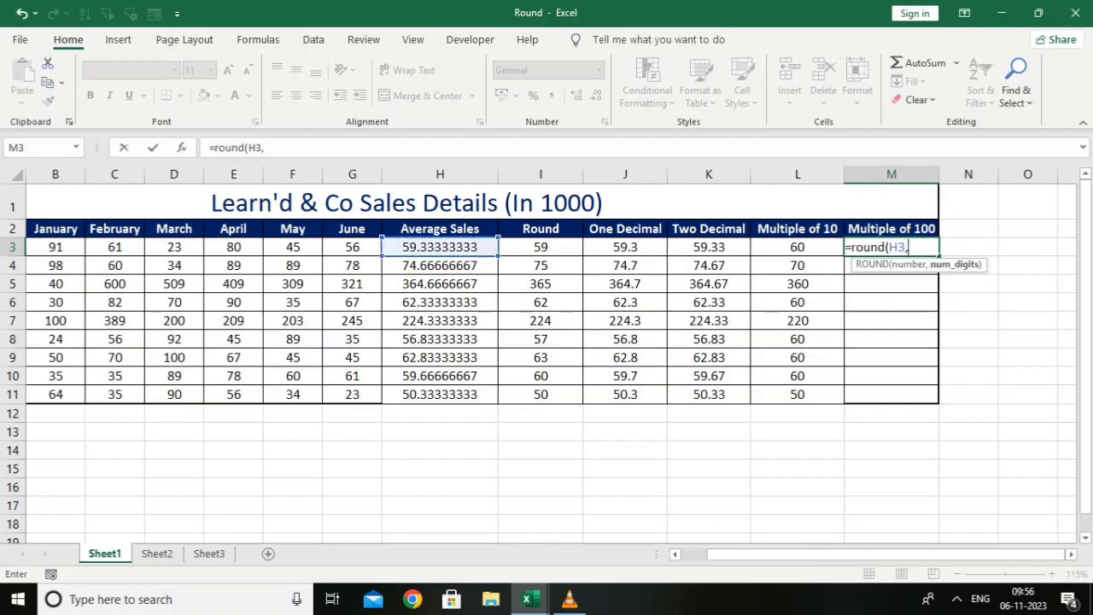
text(-2)
text())
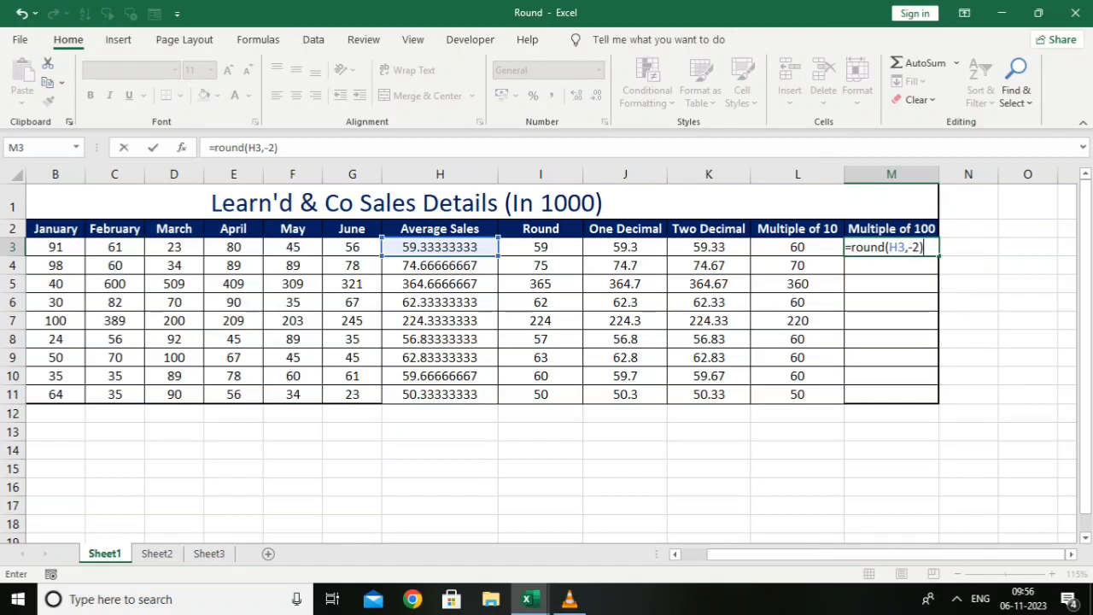
key(Return)
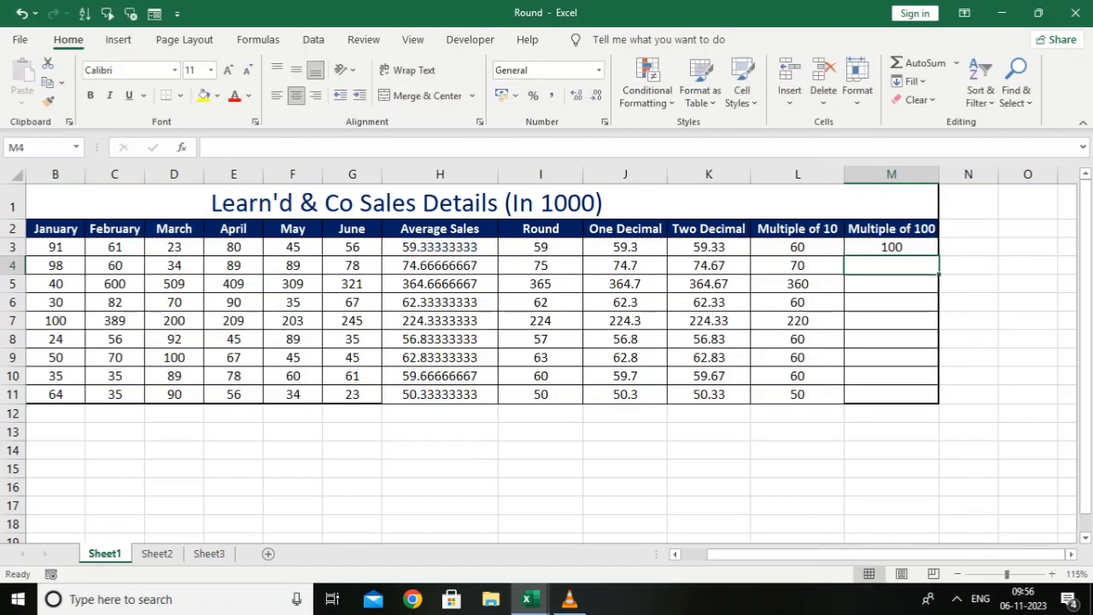
click(891, 246)
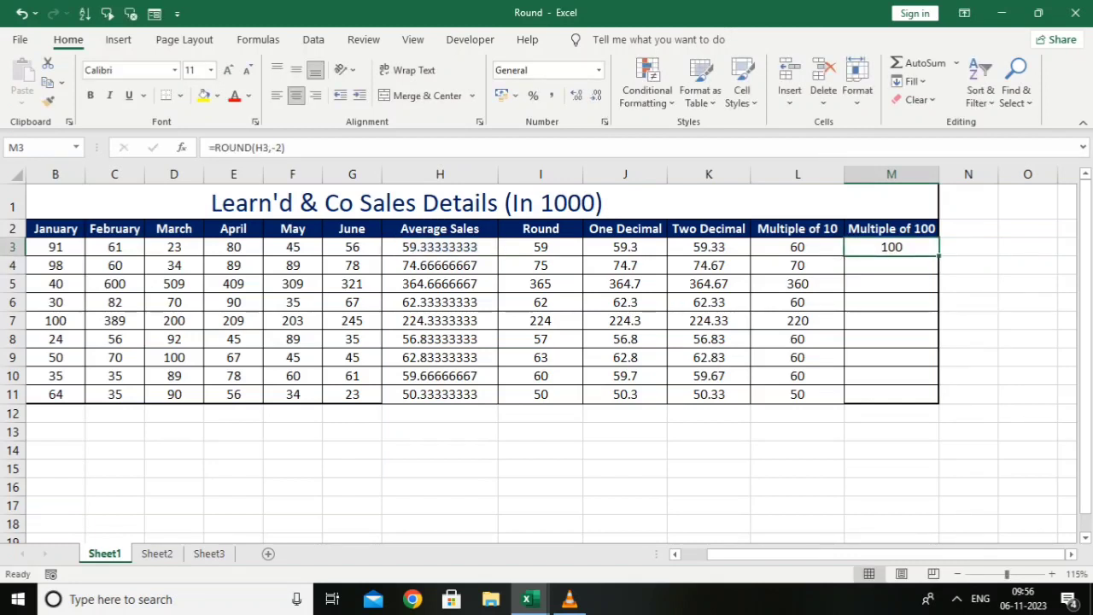
drag(938, 255, 939, 401)
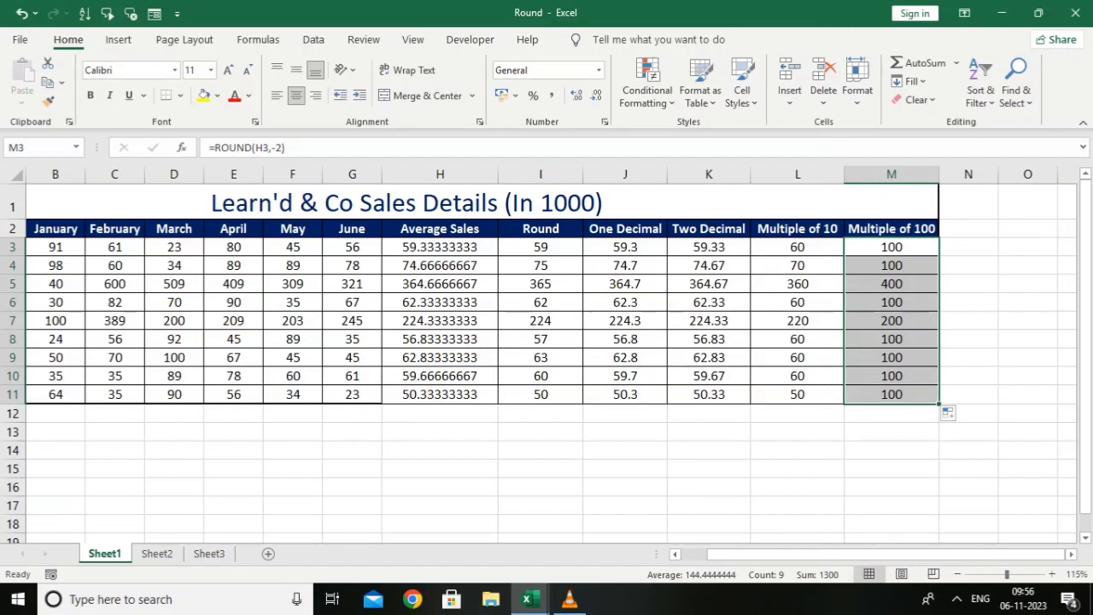
click(540, 450)
Decrease the displayed decimals of the average sales in H3:H11 to none, and increase them again to five decimal places
drag(440, 247, 440, 393)
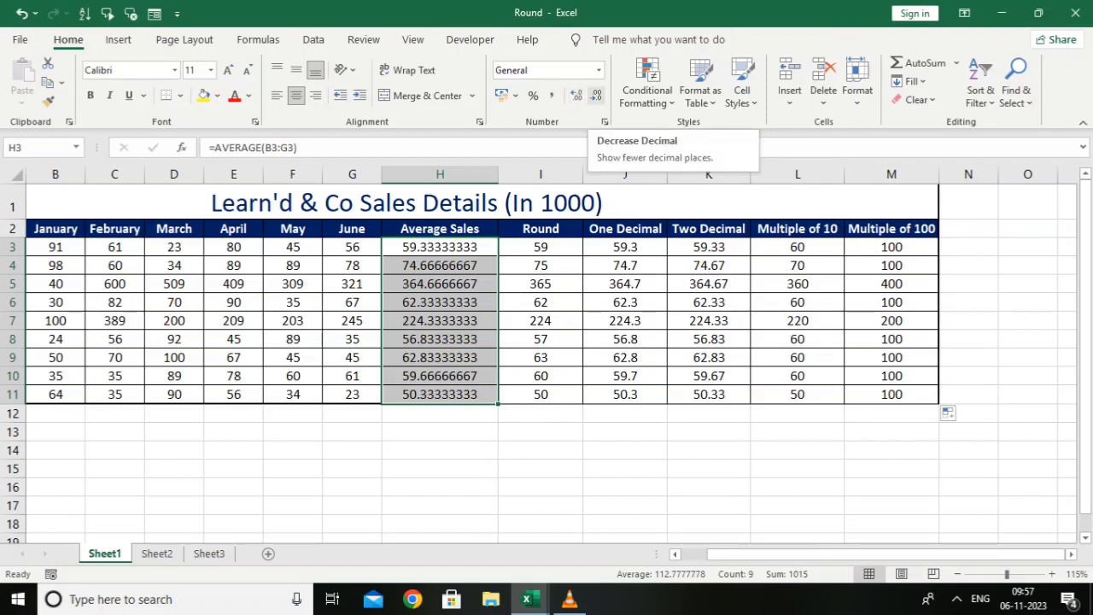
click(595, 95)
click(595, 95)
click(595, 95)
click(595, 95)
click(595, 94)
click(595, 95)
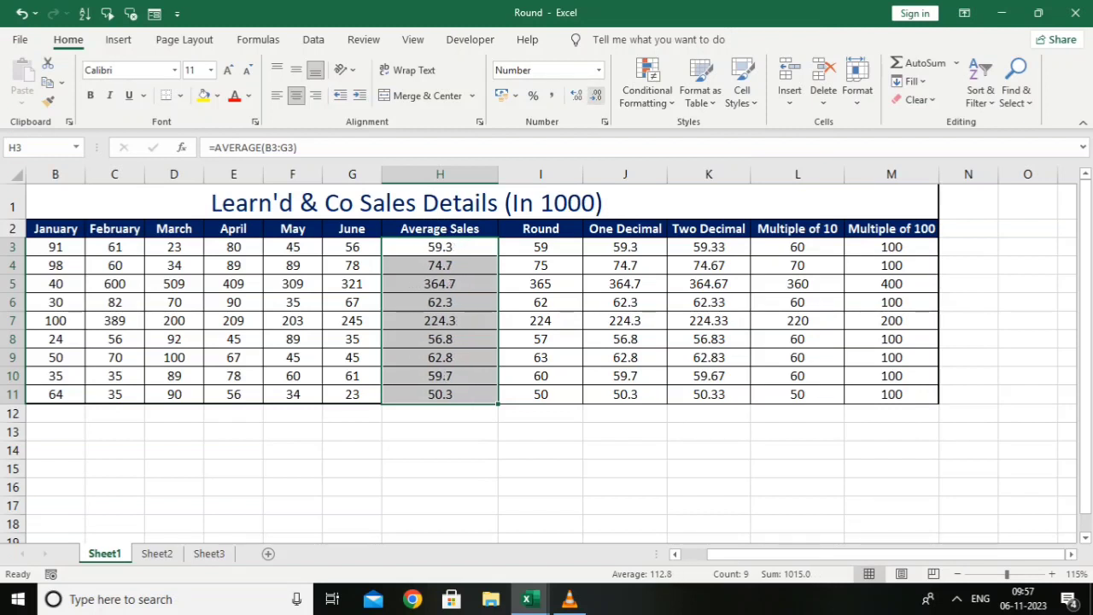
click(595, 95)
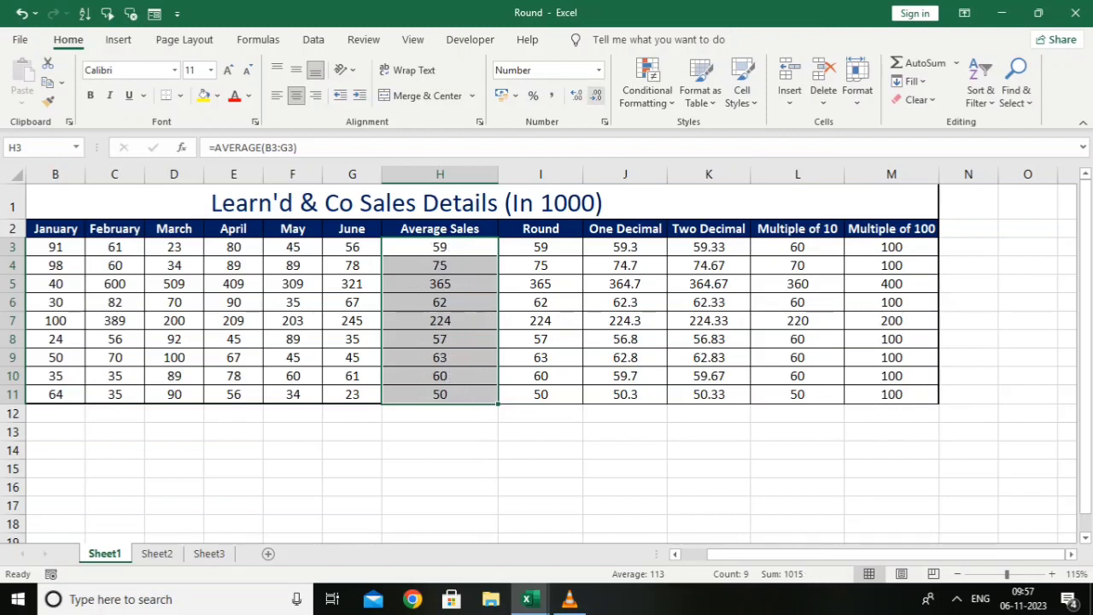
click(576, 94)
click(576, 94)
click(576, 95)
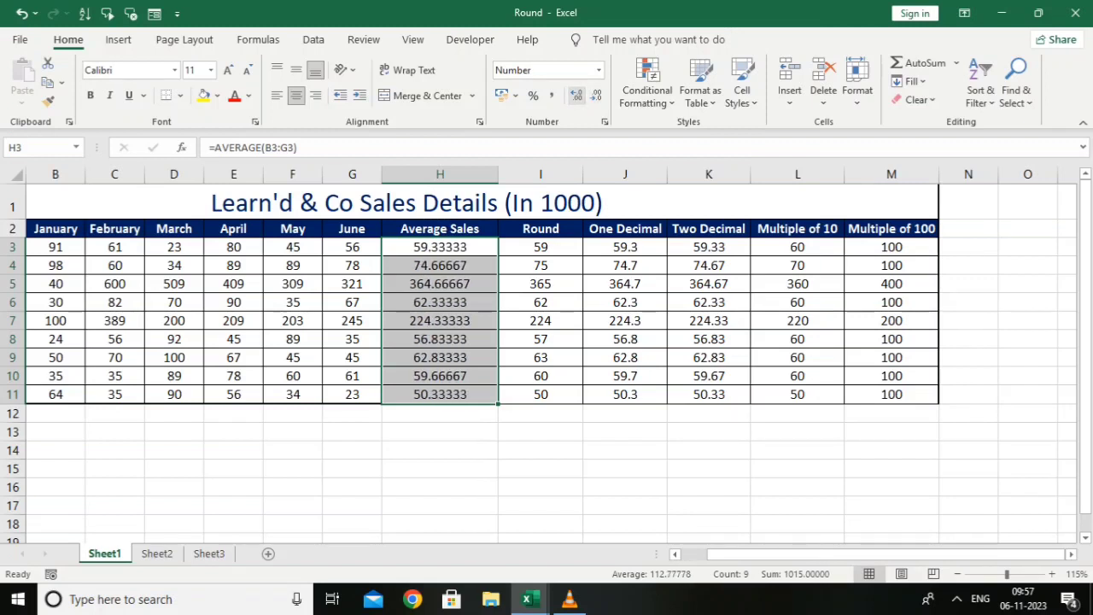